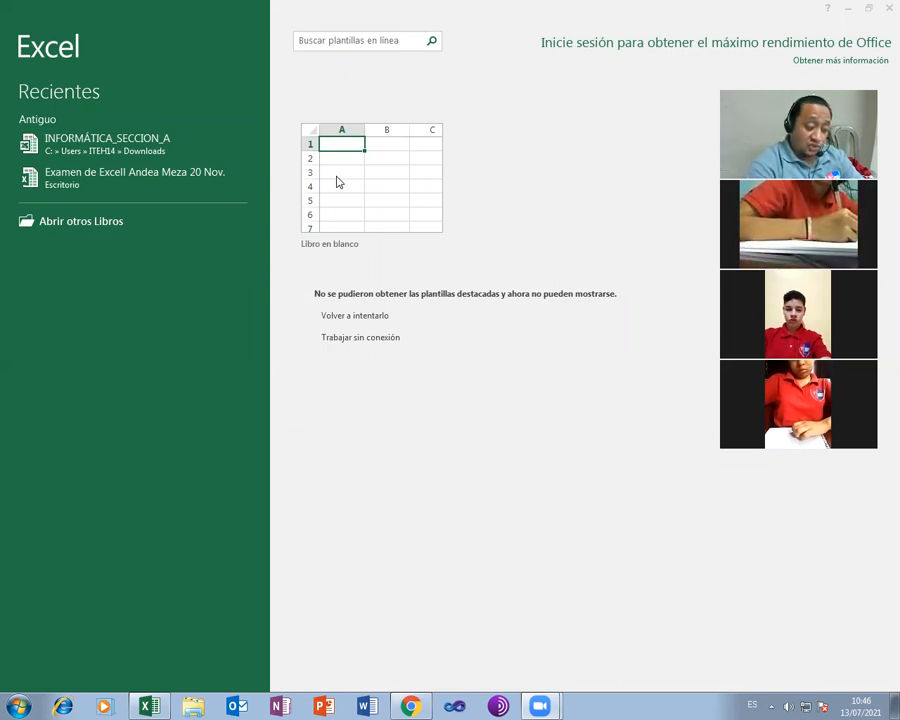
Create a new blank workbook (Libro1) from the start screen
click(337, 181)
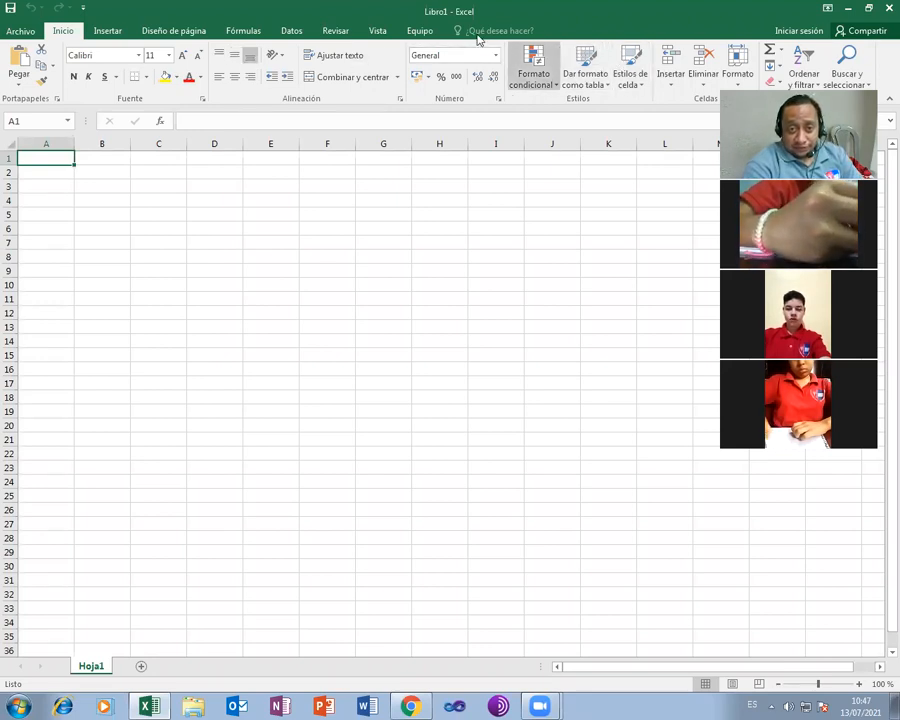
click(107, 31)
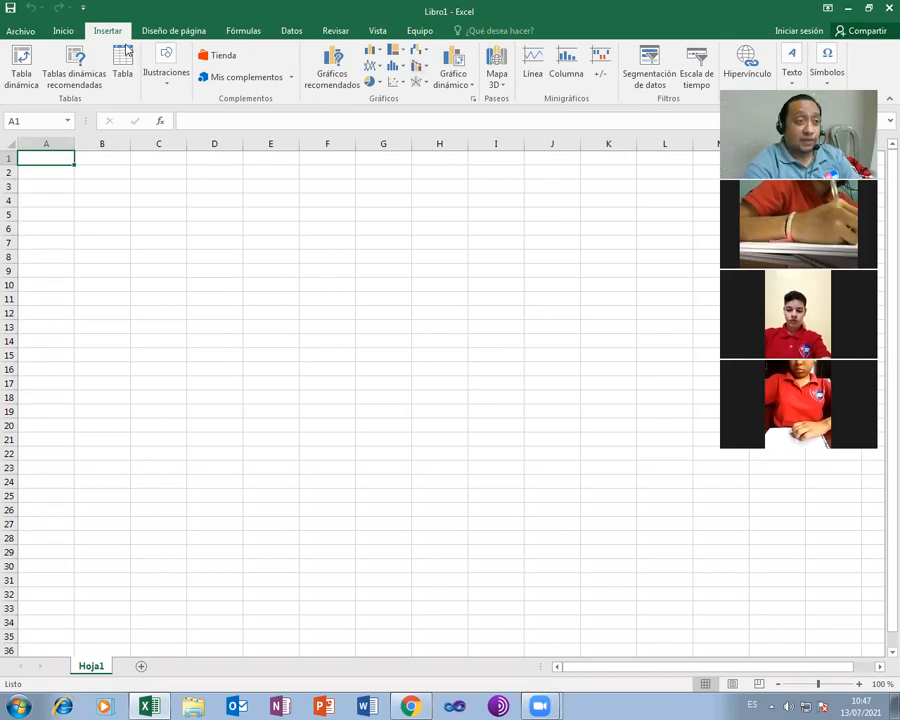
click(63, 31)
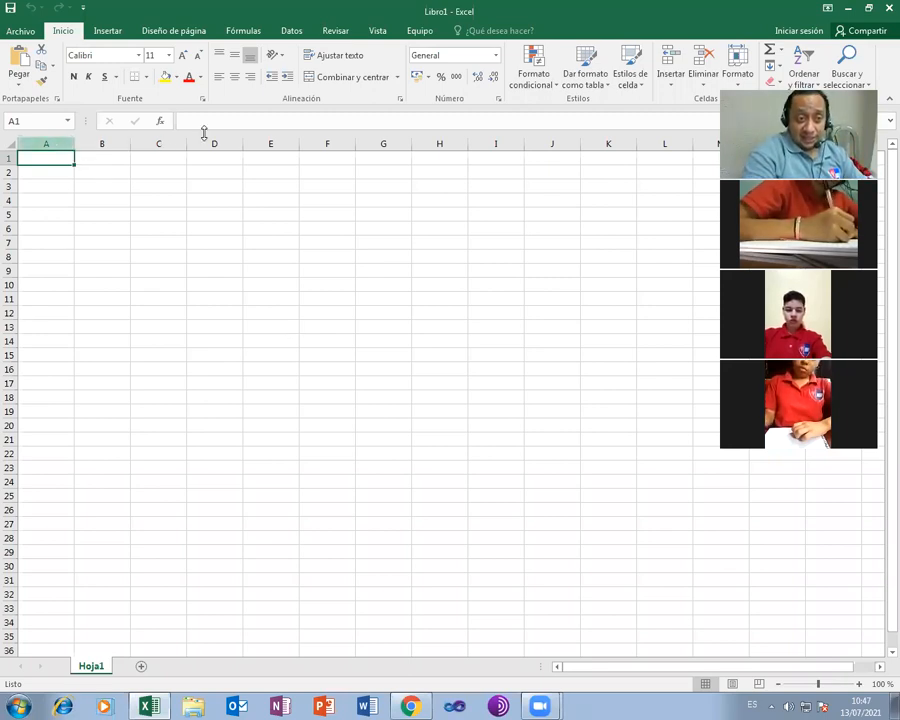
click(495, 146)
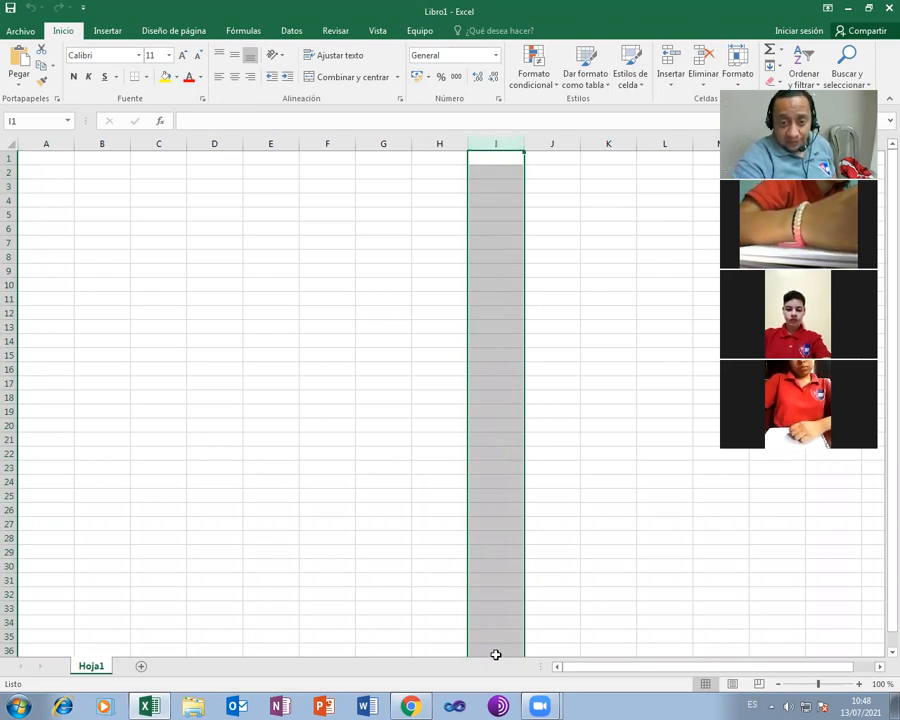
click(218, 143)
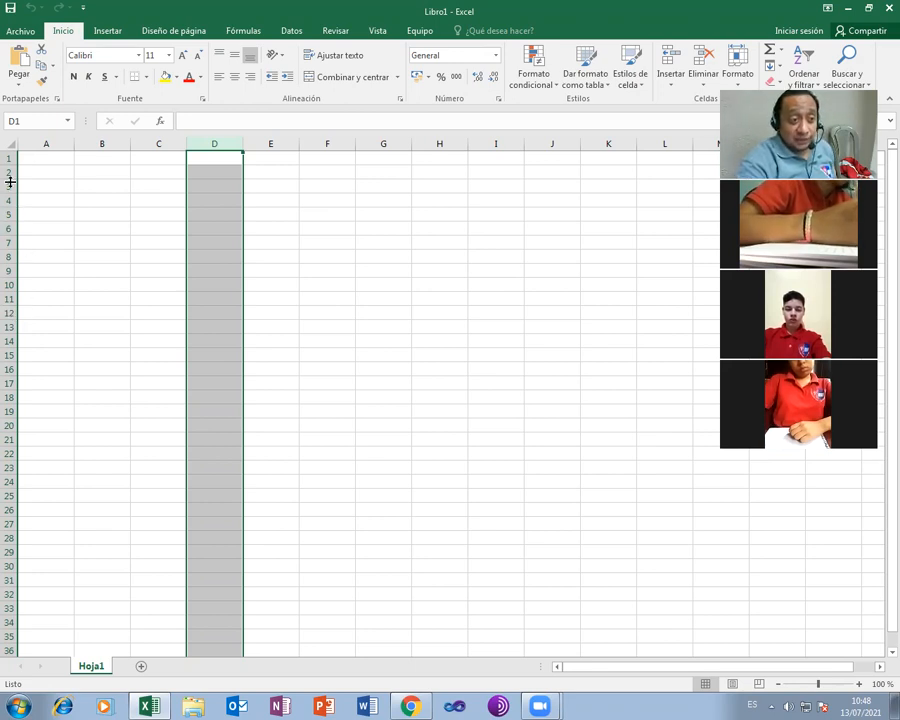
click(9, 256)
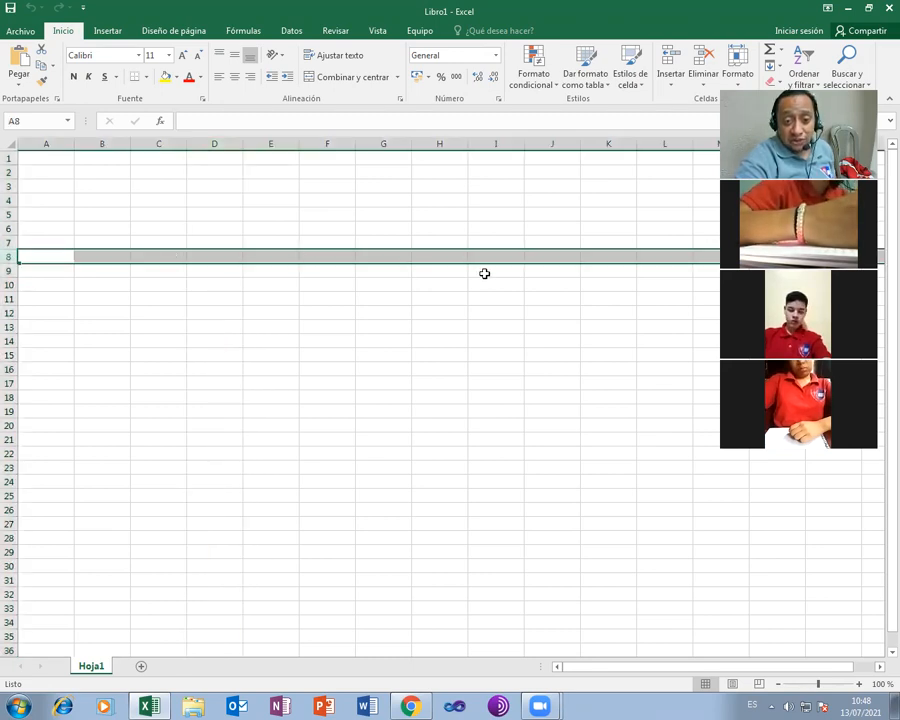
click(9, 425)
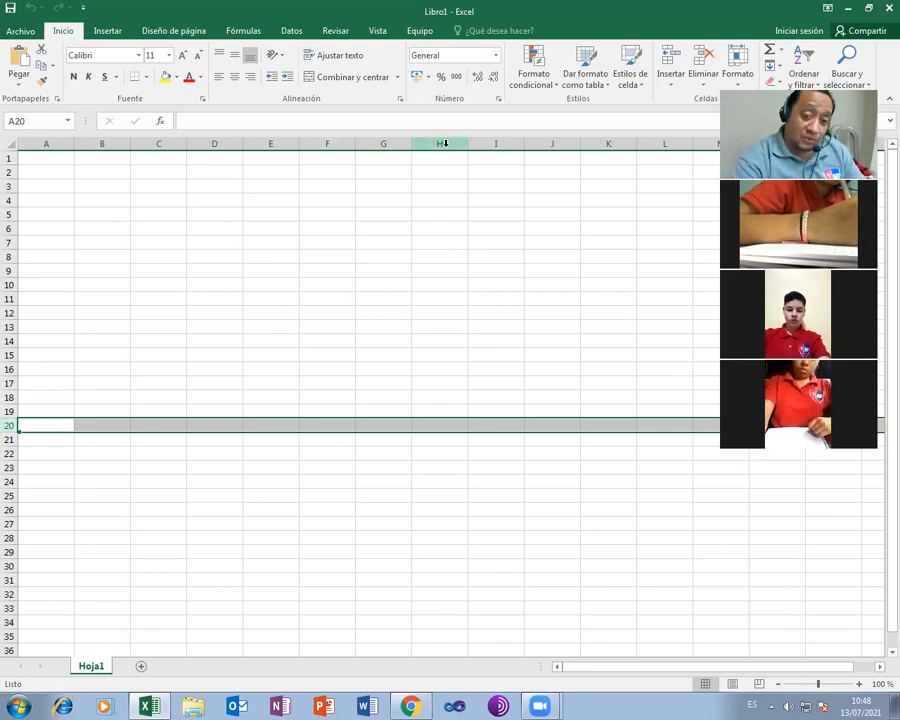
click(263, 271)
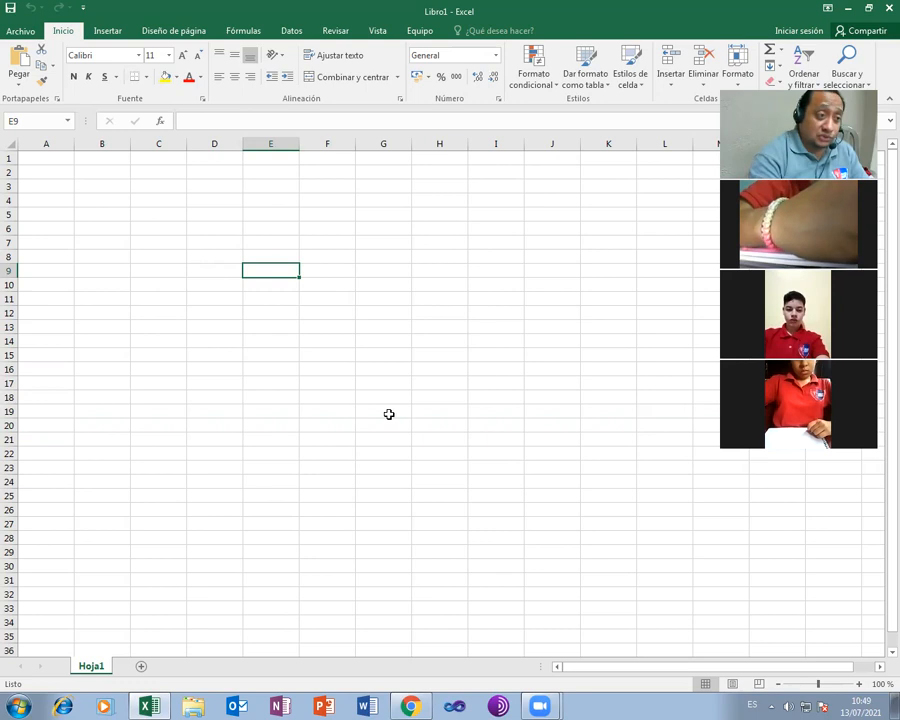
click(19, 120)
click(32, 122)
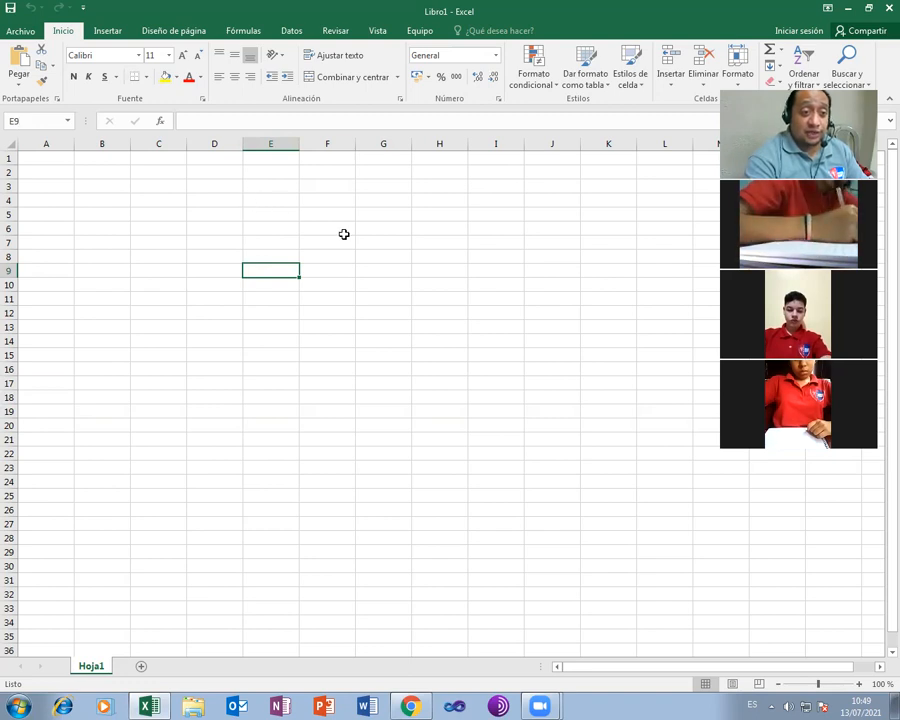
click(438, 281)
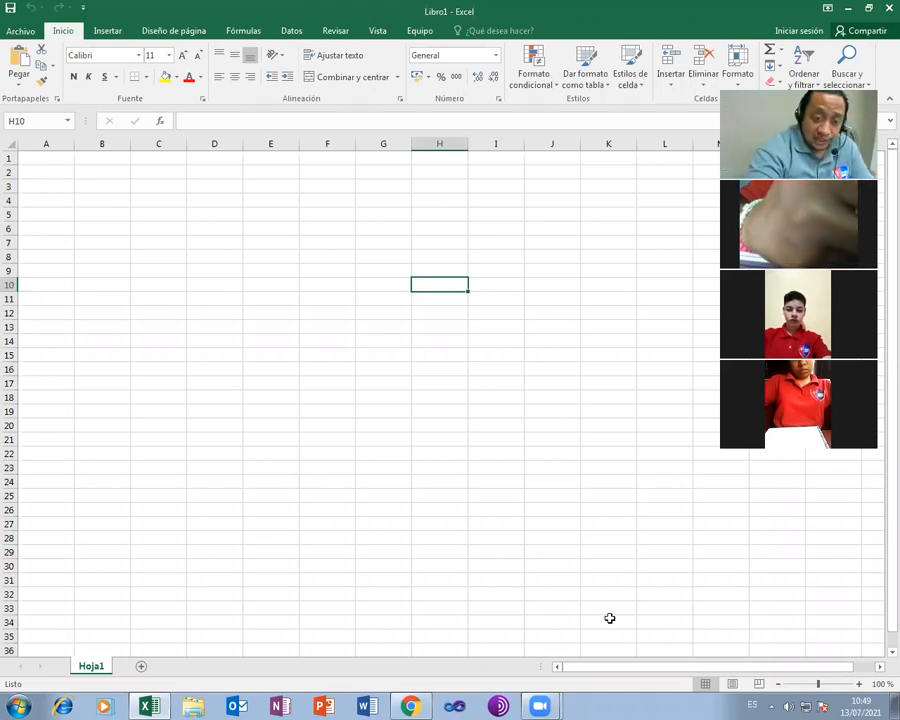
Switch Hoja1 to Page Layout view at 96% zoom and select cell A1
click(757, 677)
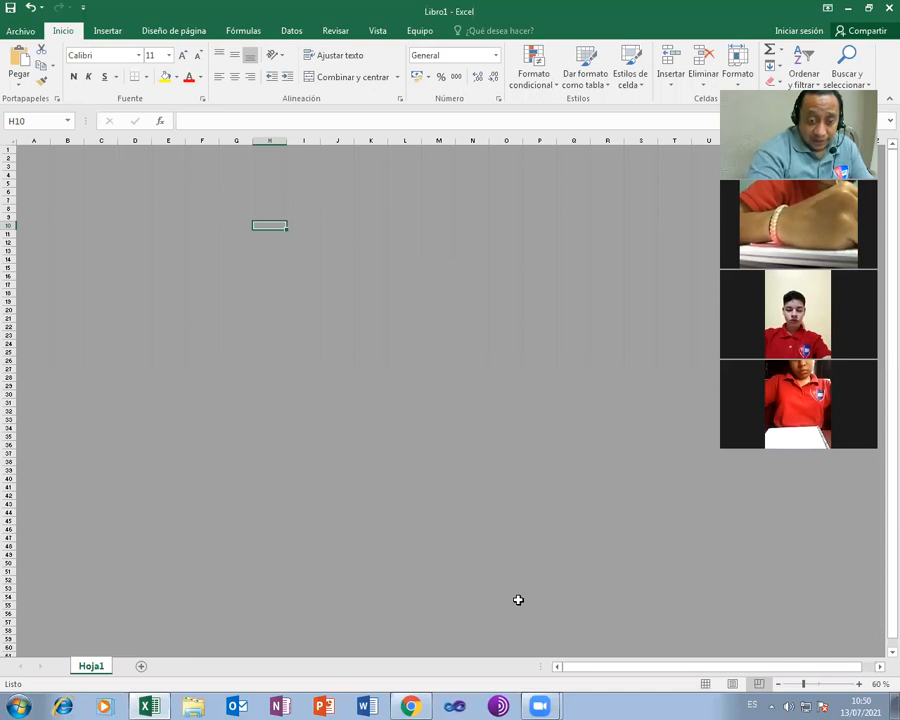
click(732, 684)
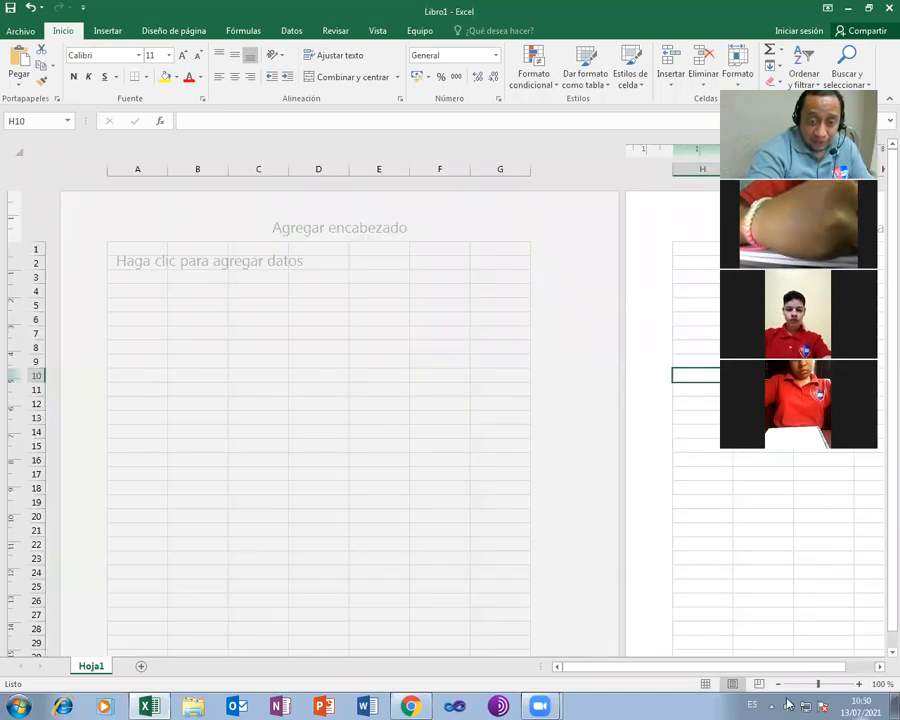
scroll(788, 704, down, 2)
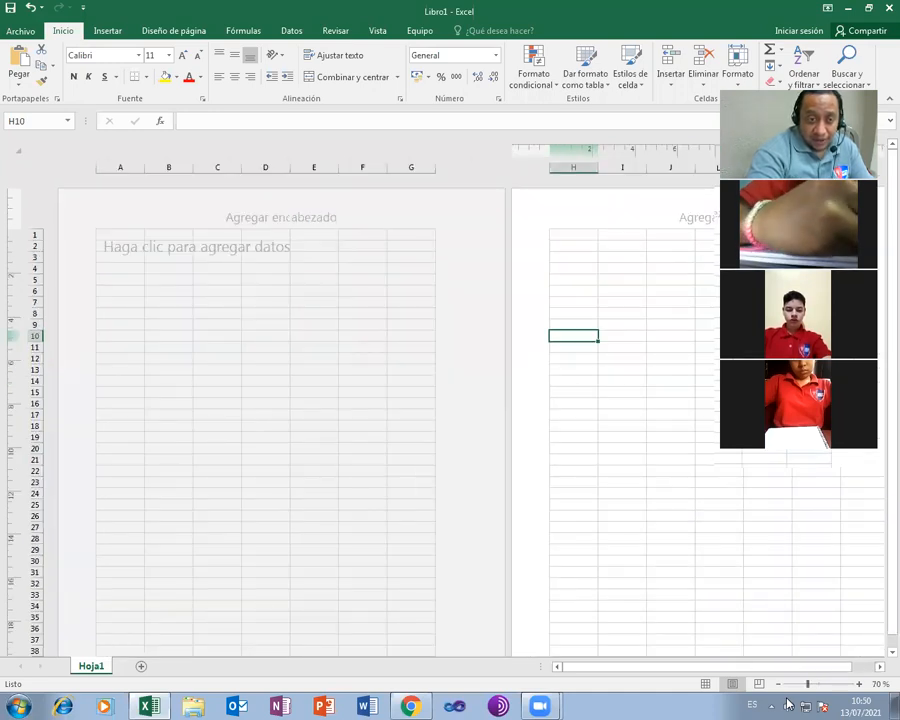
scroll(788, 704, down, 1)
scroll(338, 498, down, 1)
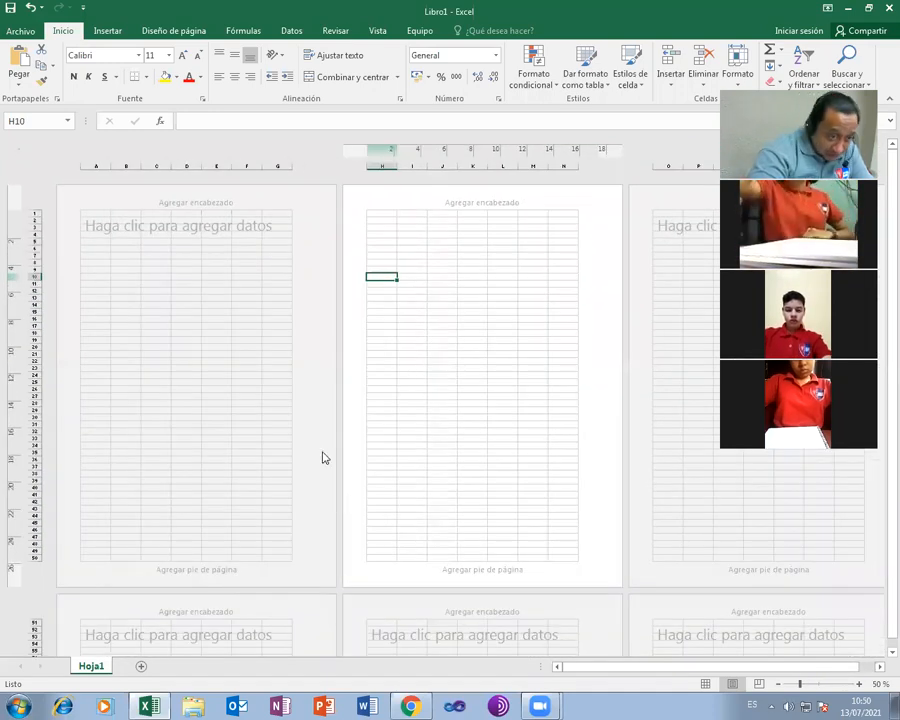
click(205, 334)
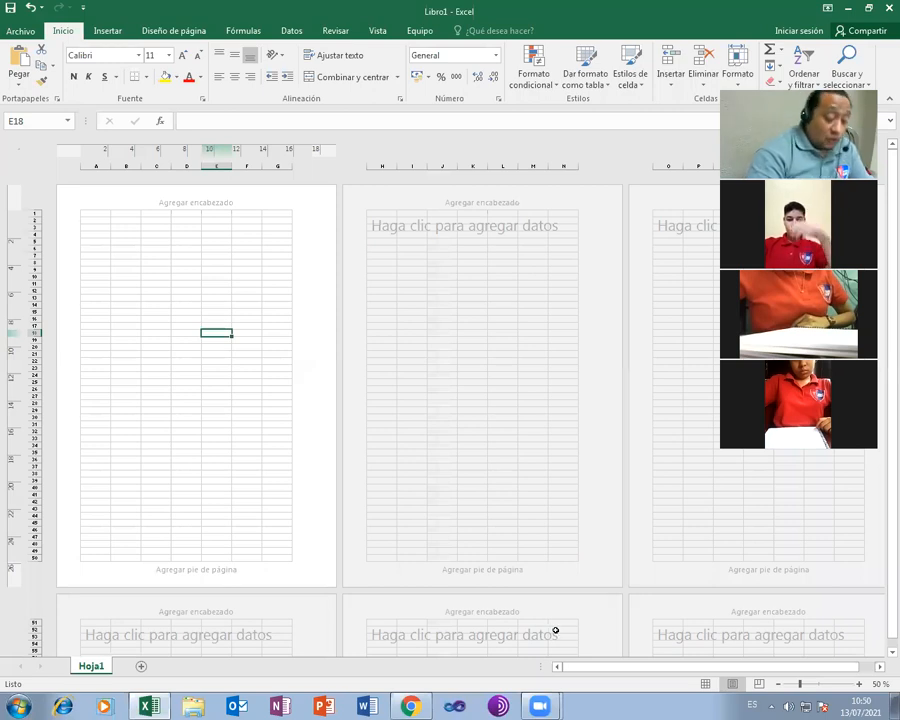
click(817, 684)
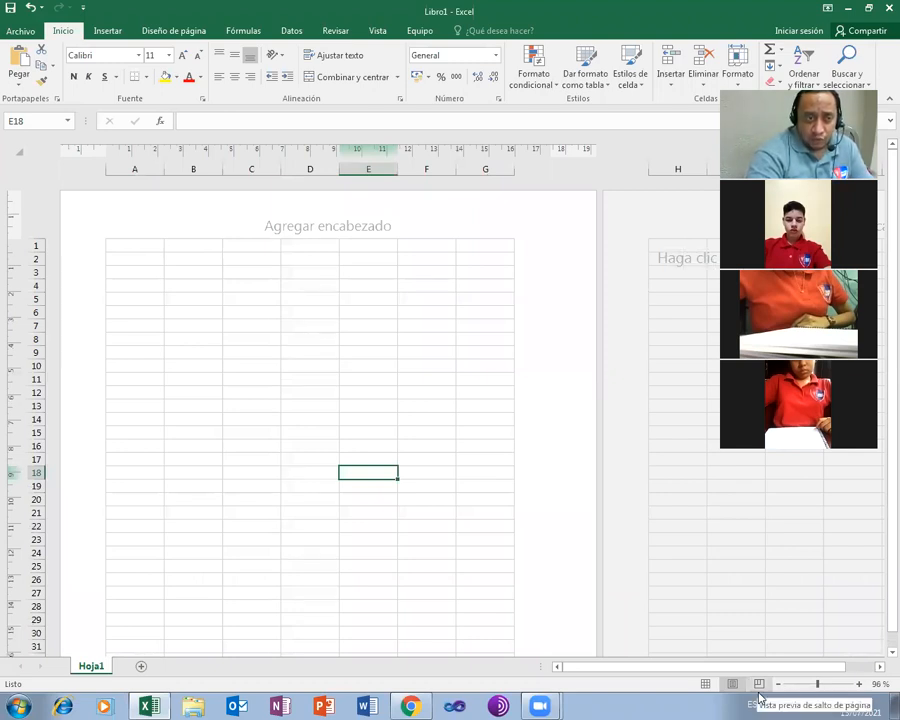
click(138, 246)
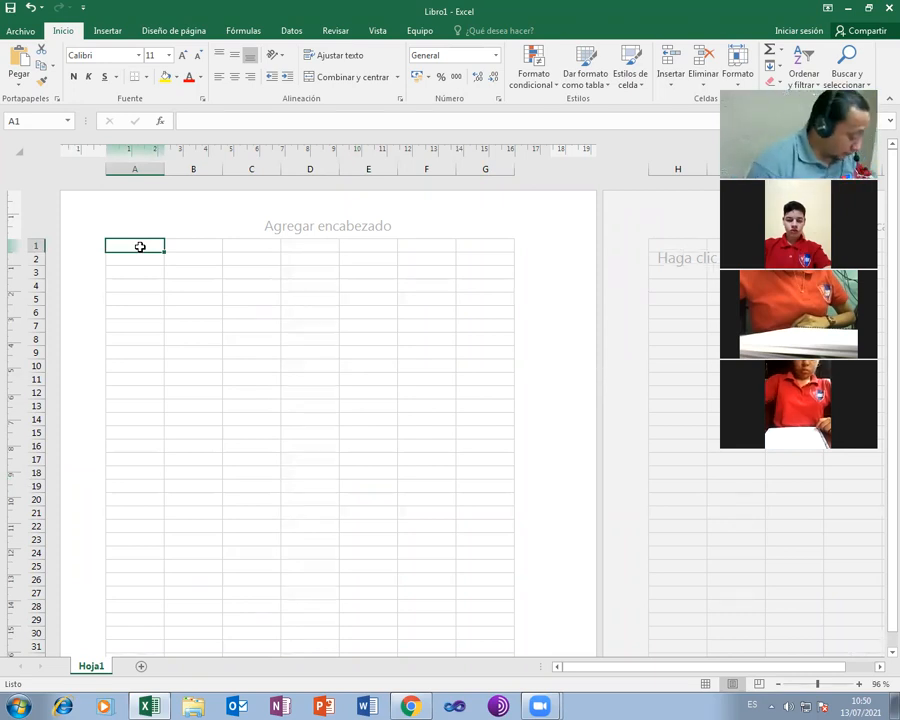
Enter 'Instituto Tecnologio de Honduras' in cell A1
text(I)
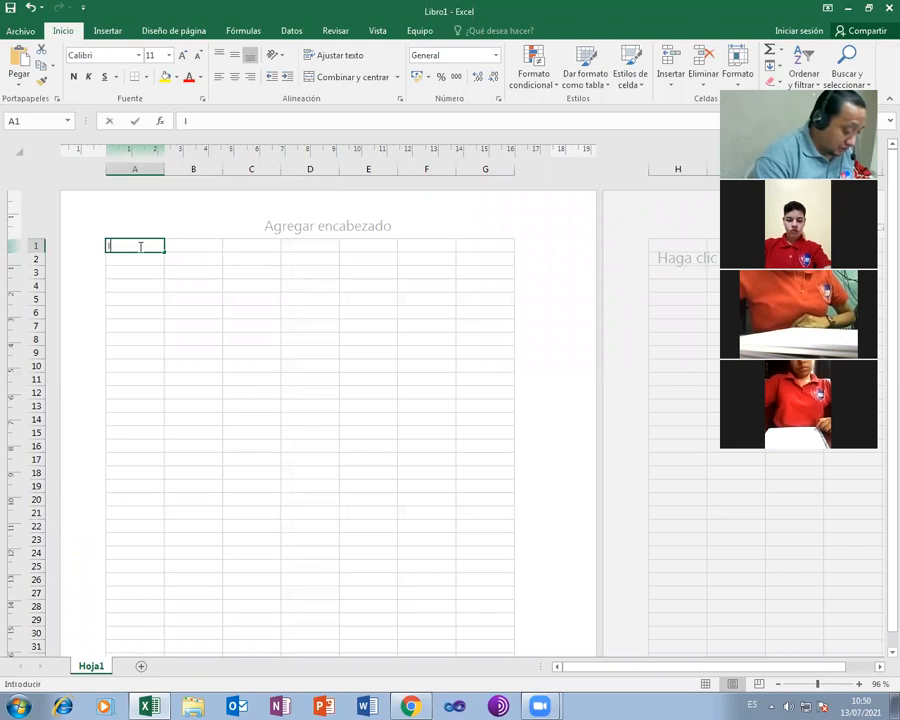
text(nstitut)
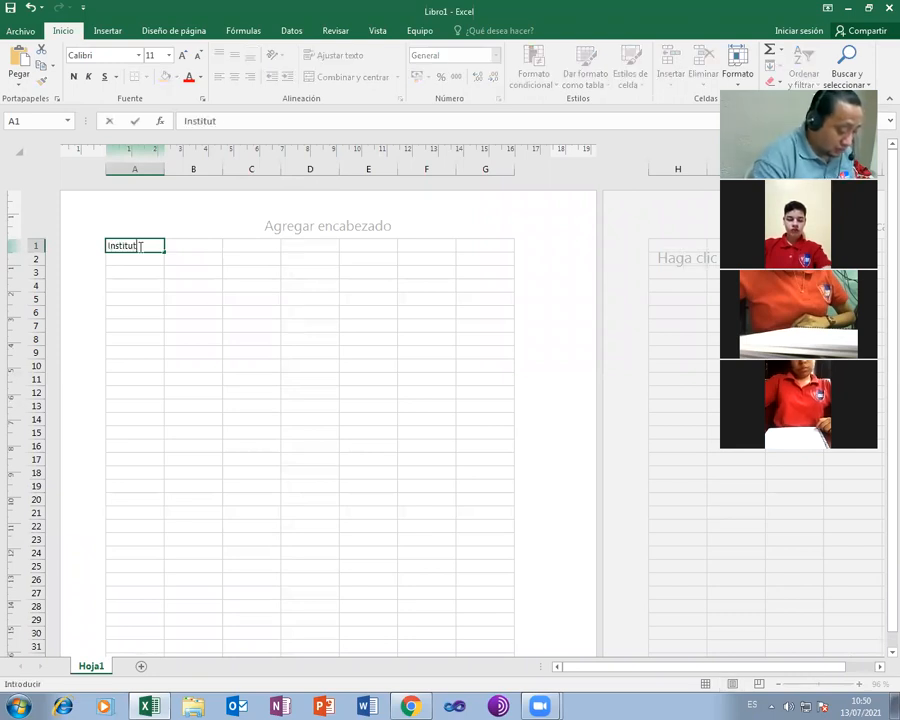
text(o Te)
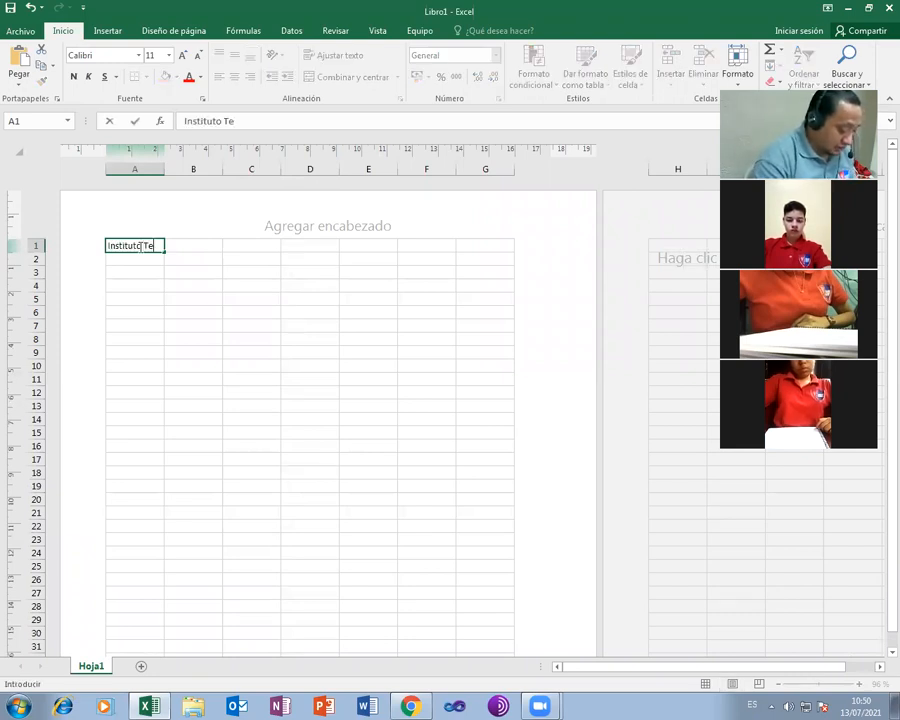
text(cnologi)
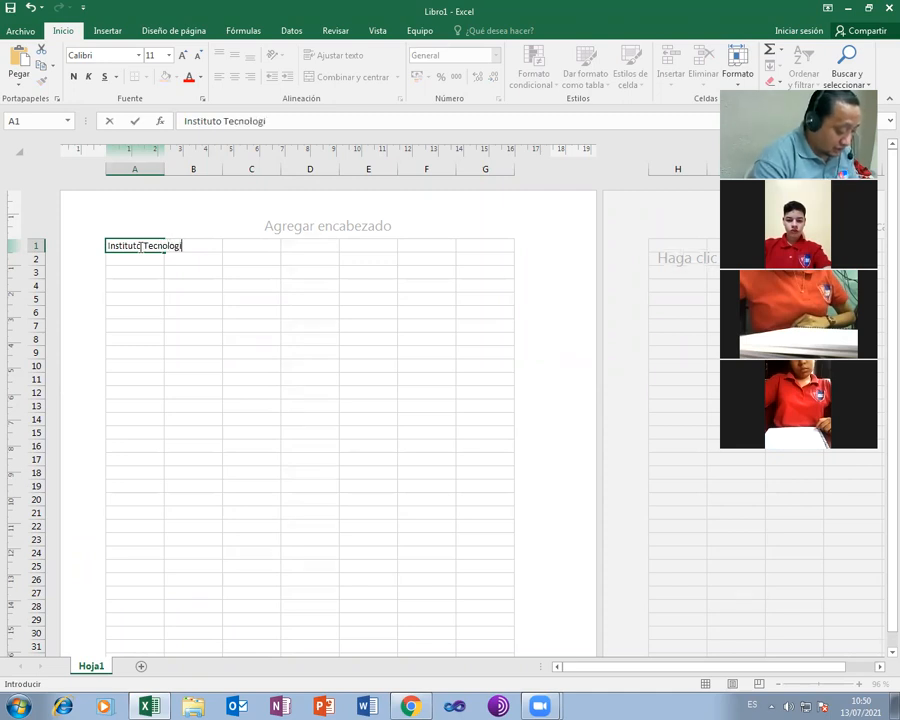
text(o de Ho)
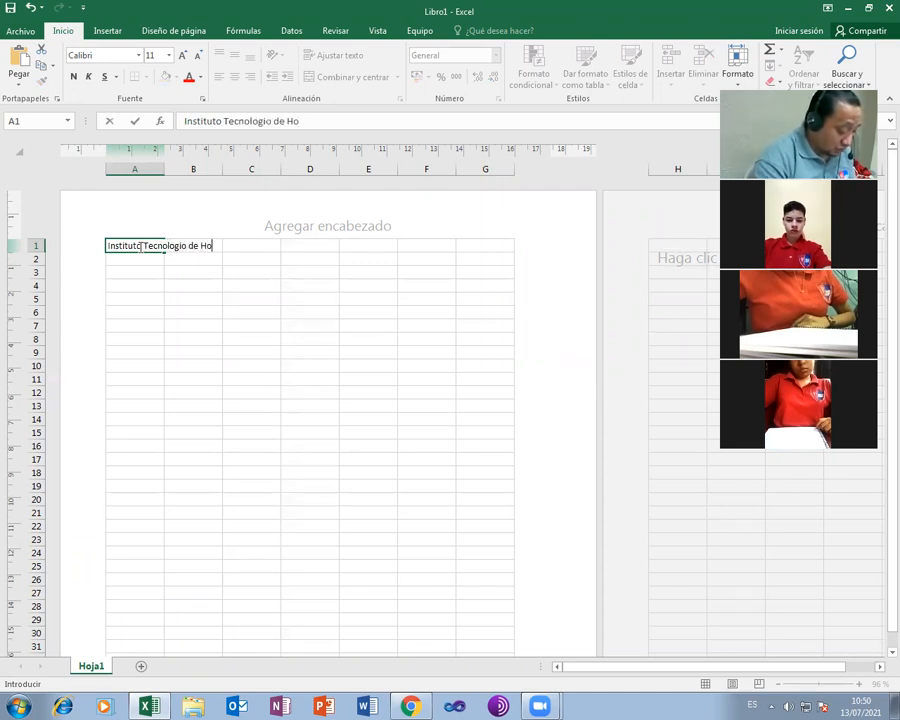
text(nduras)
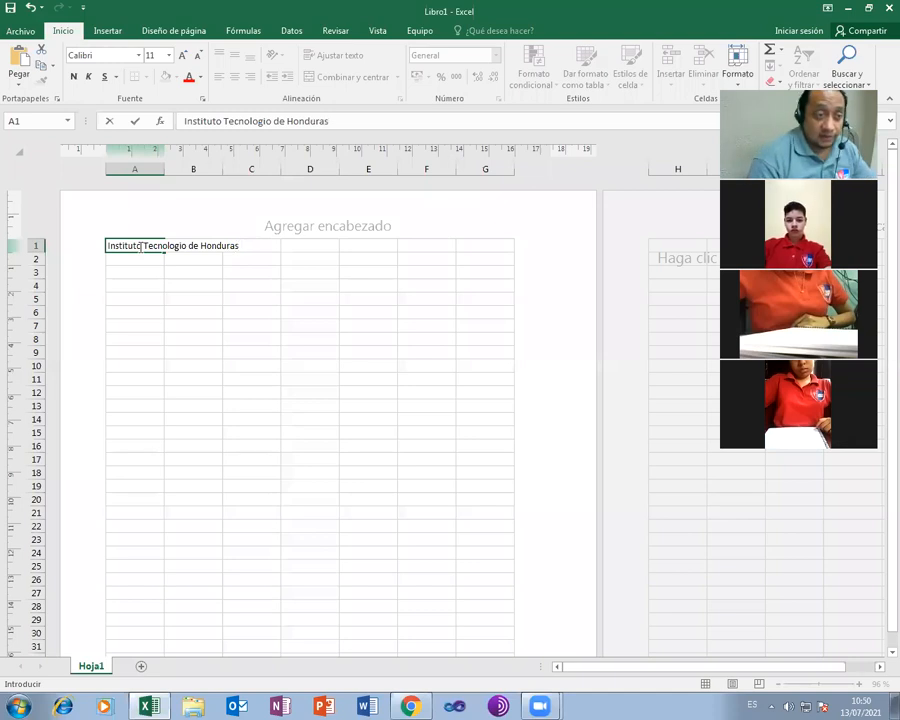
key(ctrl+Return)
key(Return)
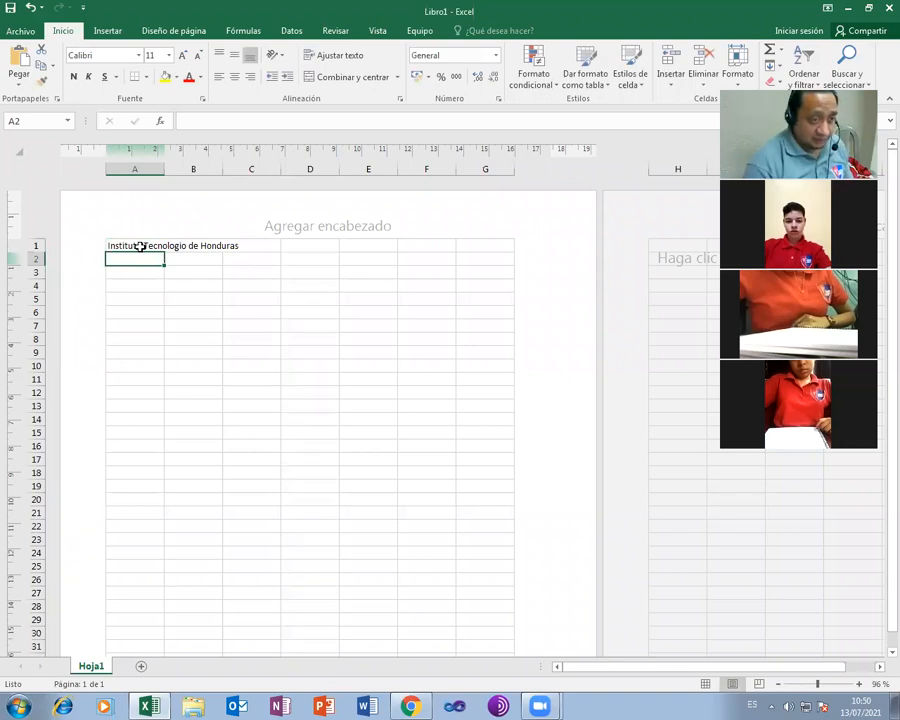
key(Return)
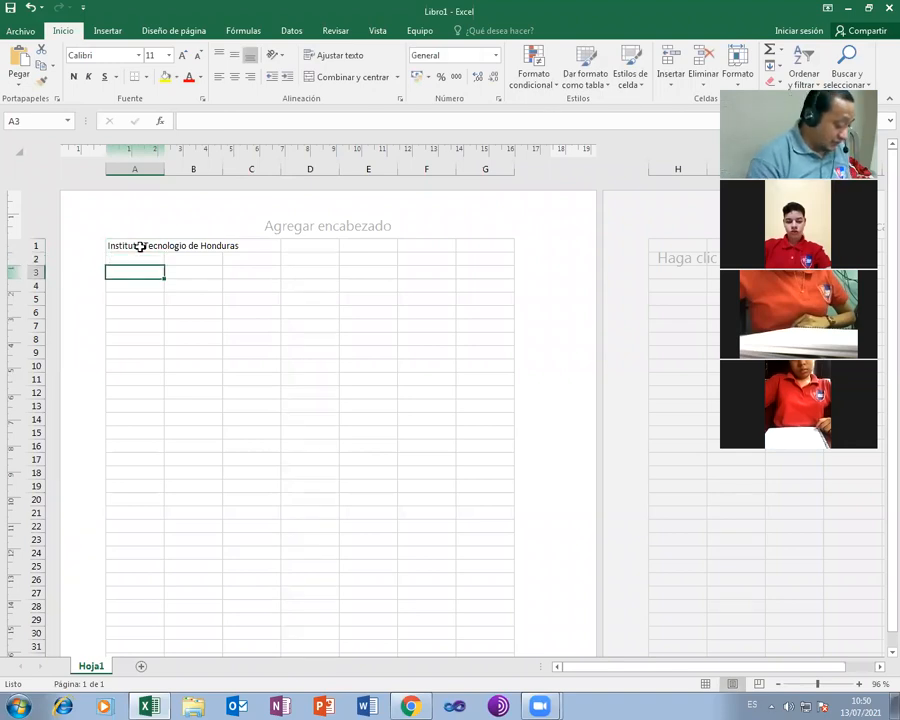
Enter 'Asignartura Laboratorio' in A3 and the teacher's name, prefixed 'profe.', in A5
text(Asi)
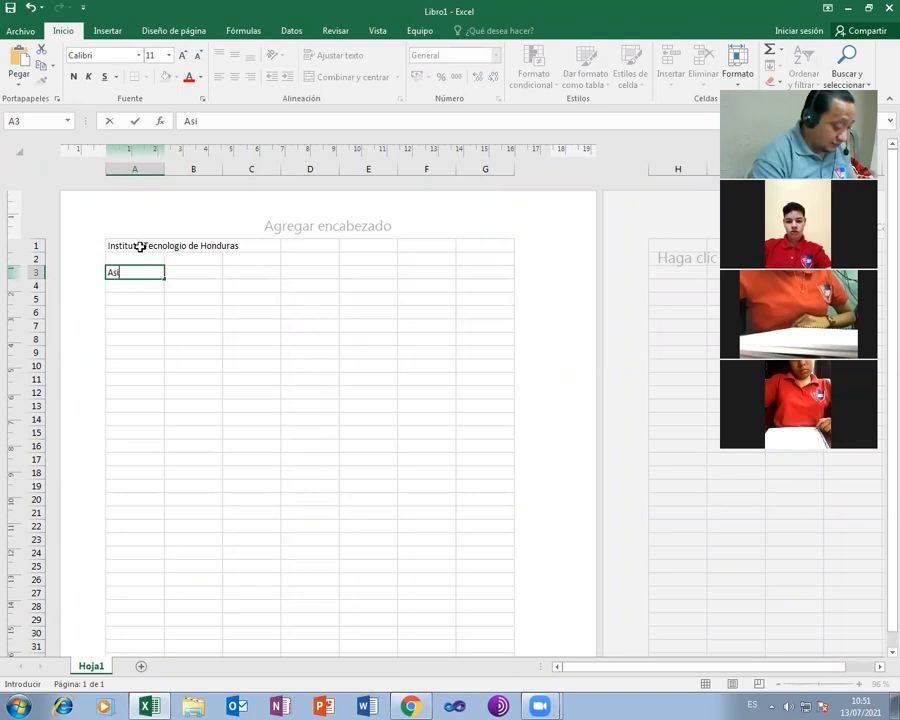
text(gnar)
text(tura)
text( Laborat)
text(orio)
key(ctrl+Return)
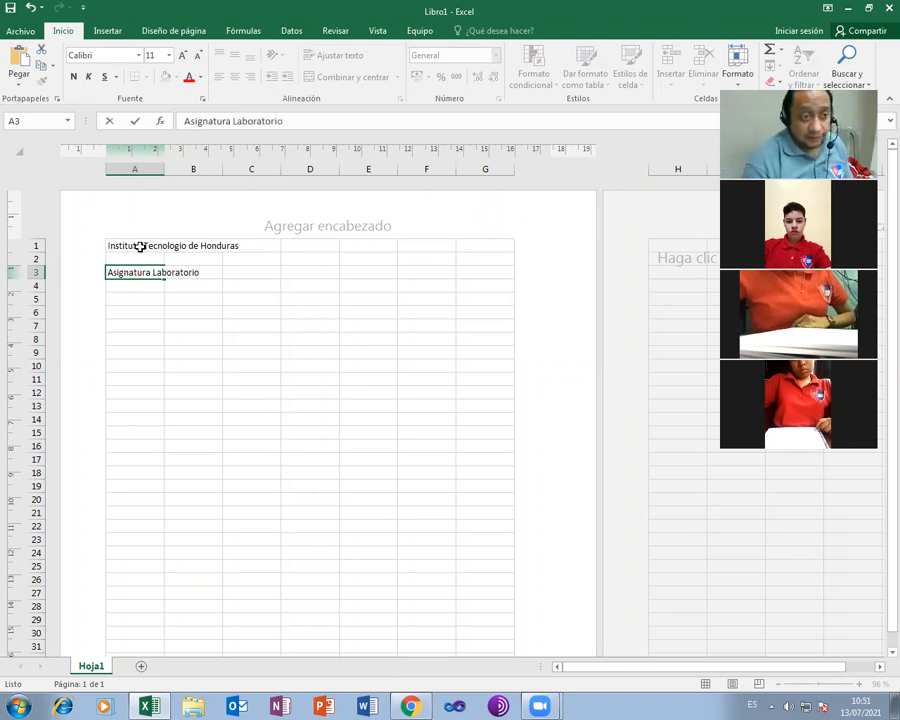
key(Return)
key(Return)
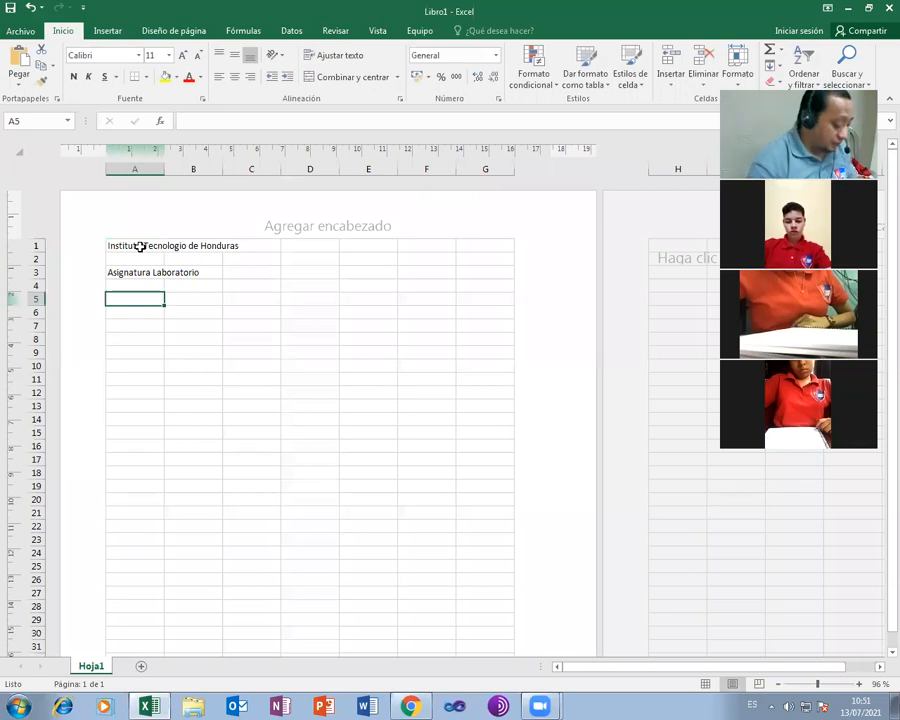
text(profe.)
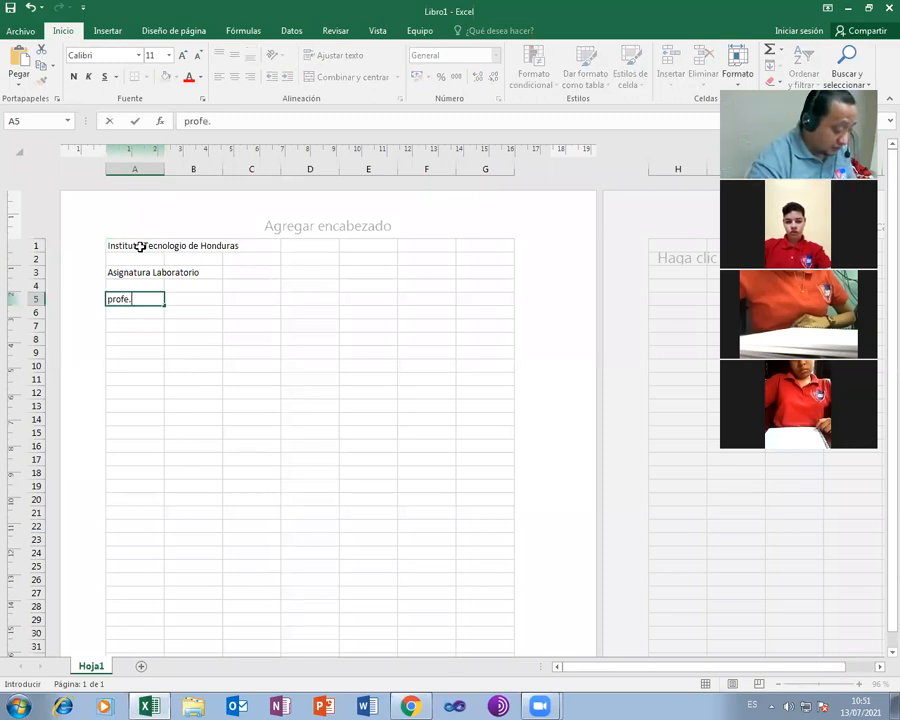
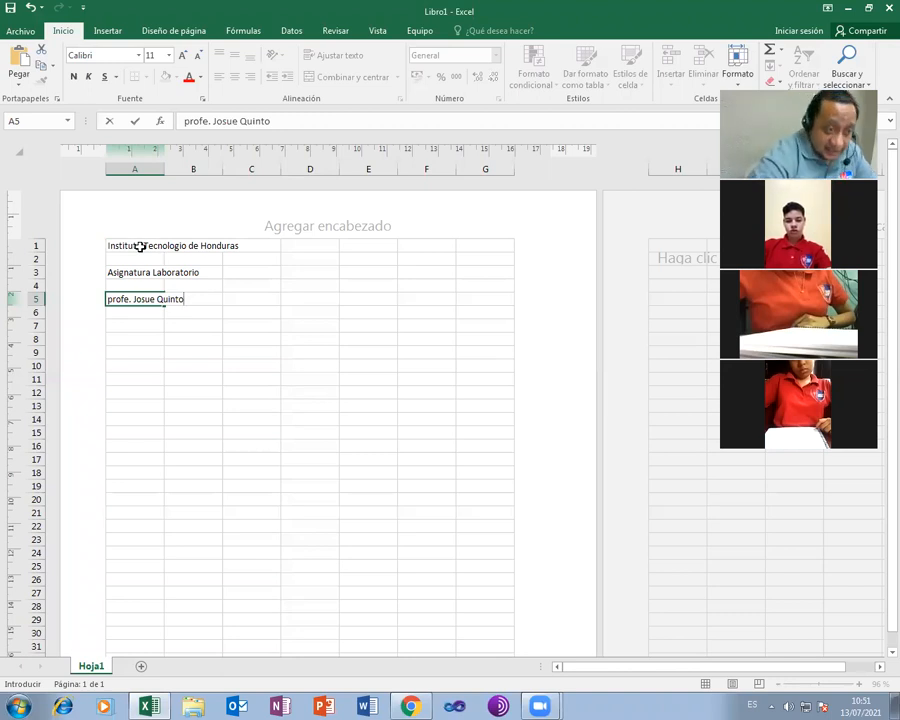
click(274, 394)
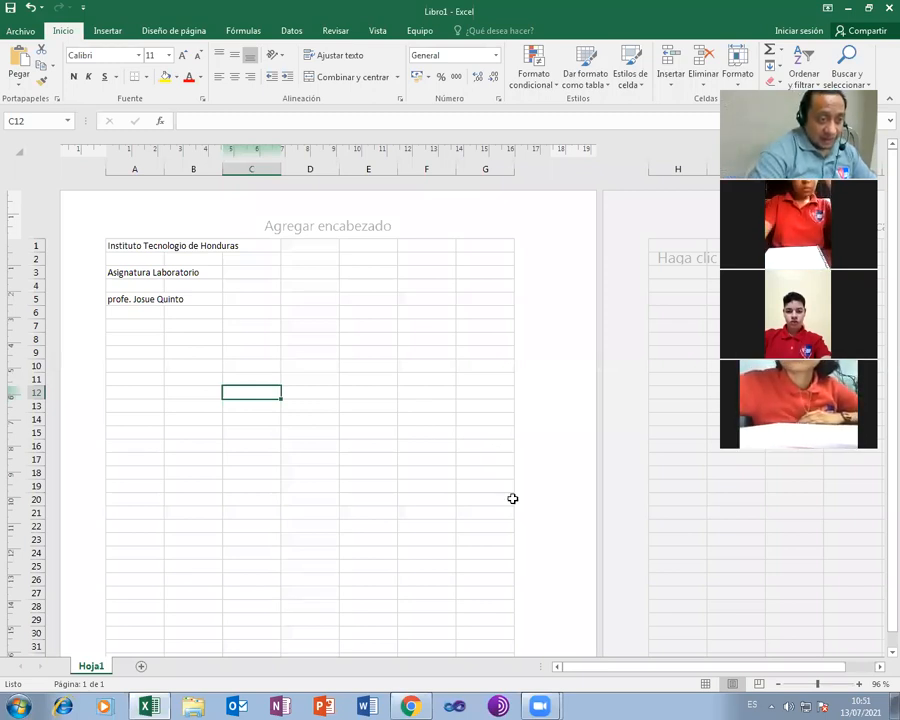
click(31, 245)
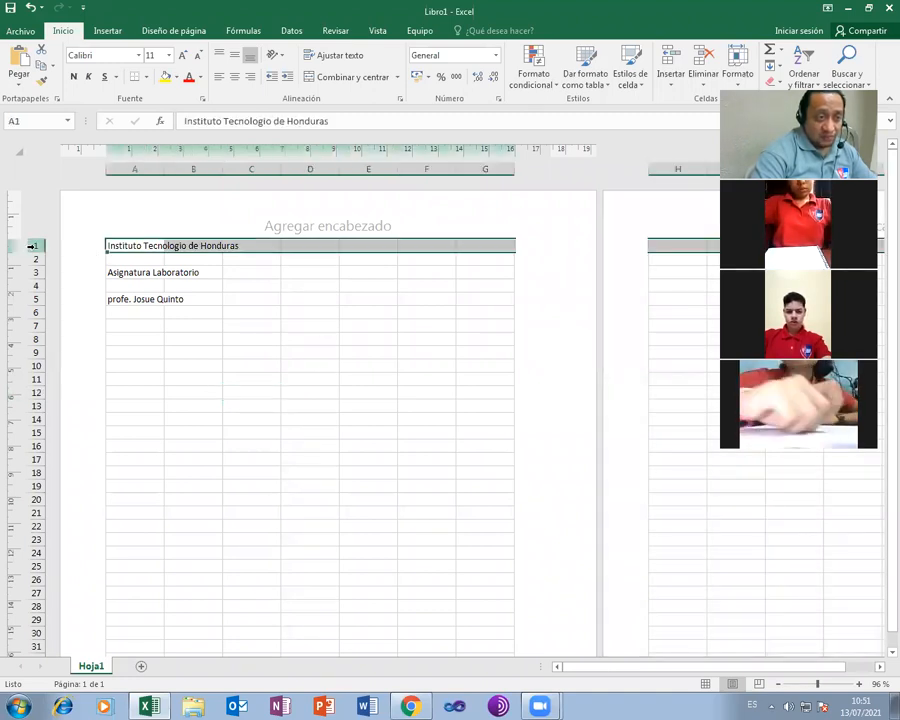
click(134, 169)
click(323, 445)
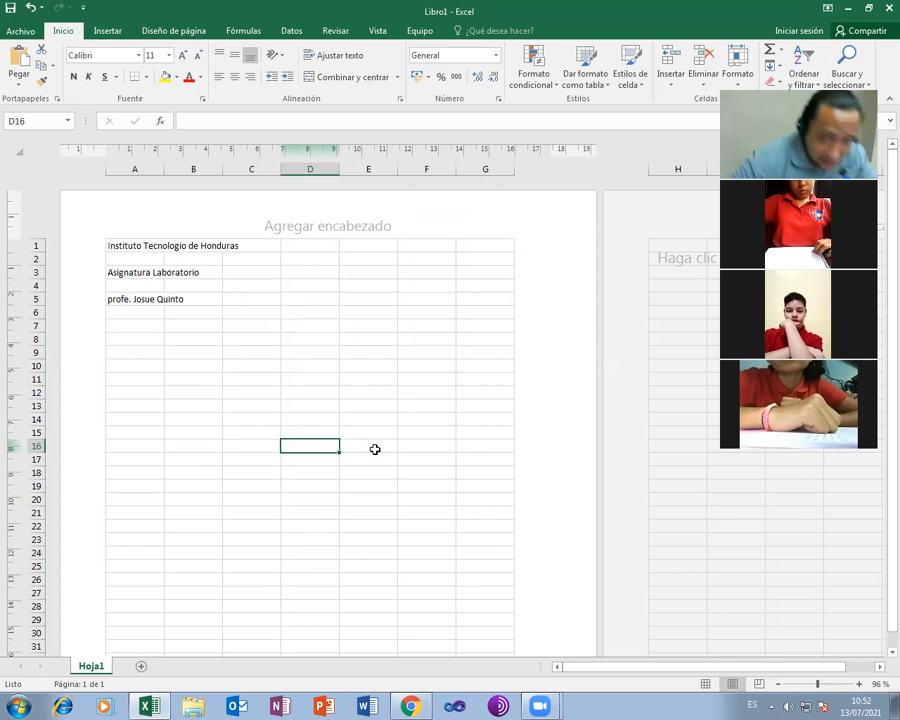
click(185, 167)
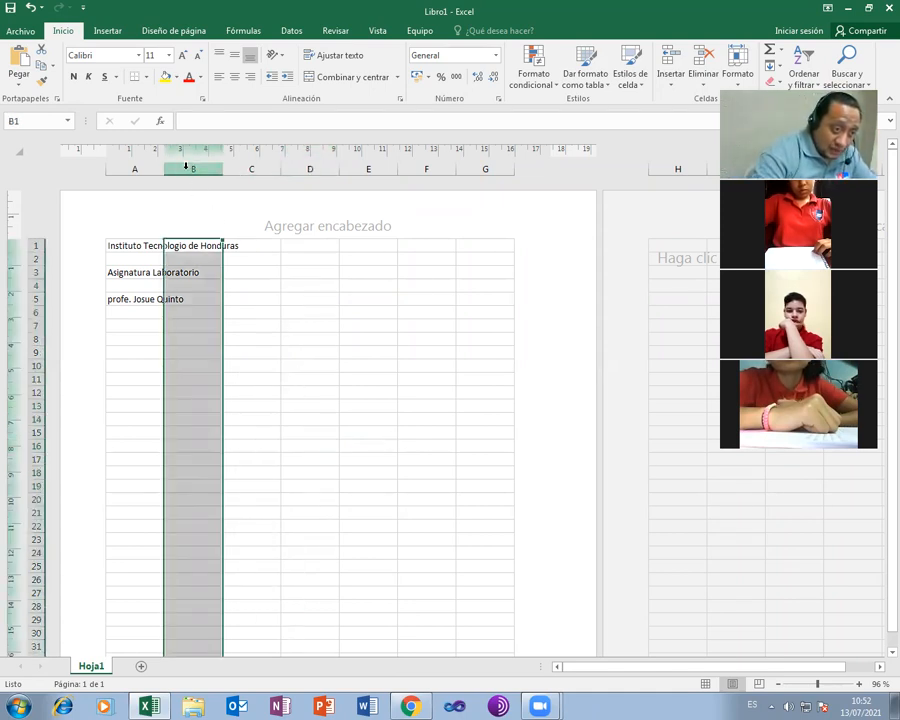
click(28, 298)
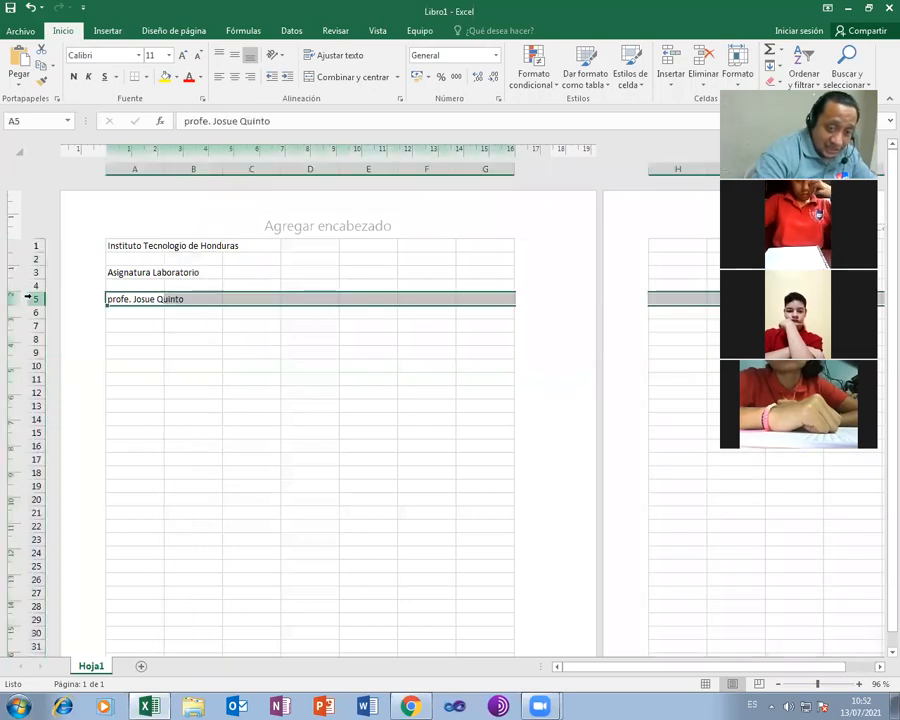
click(188, 167)
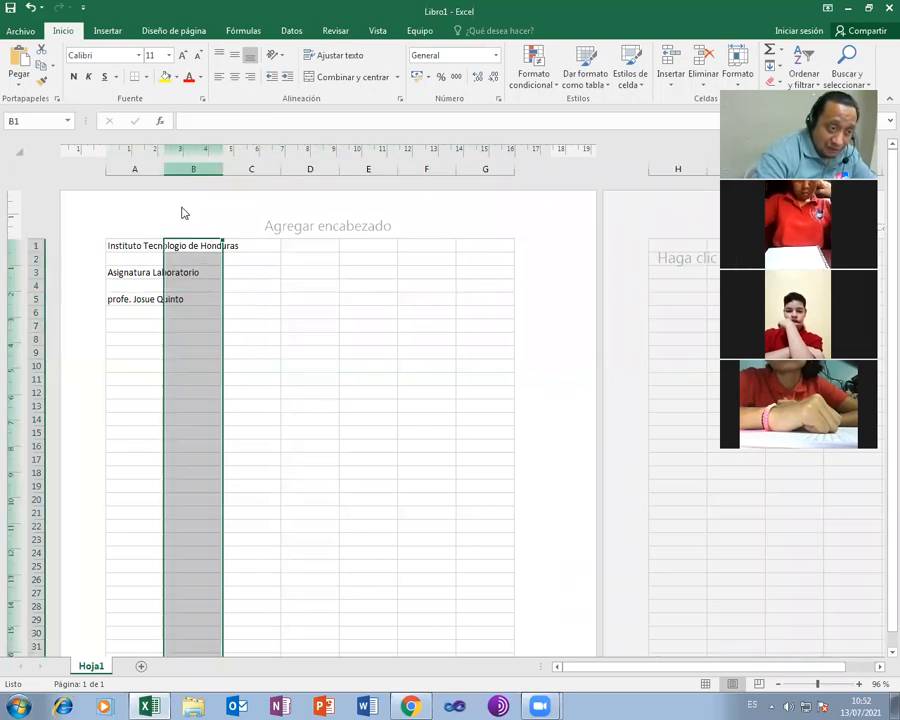
click(177, 298)
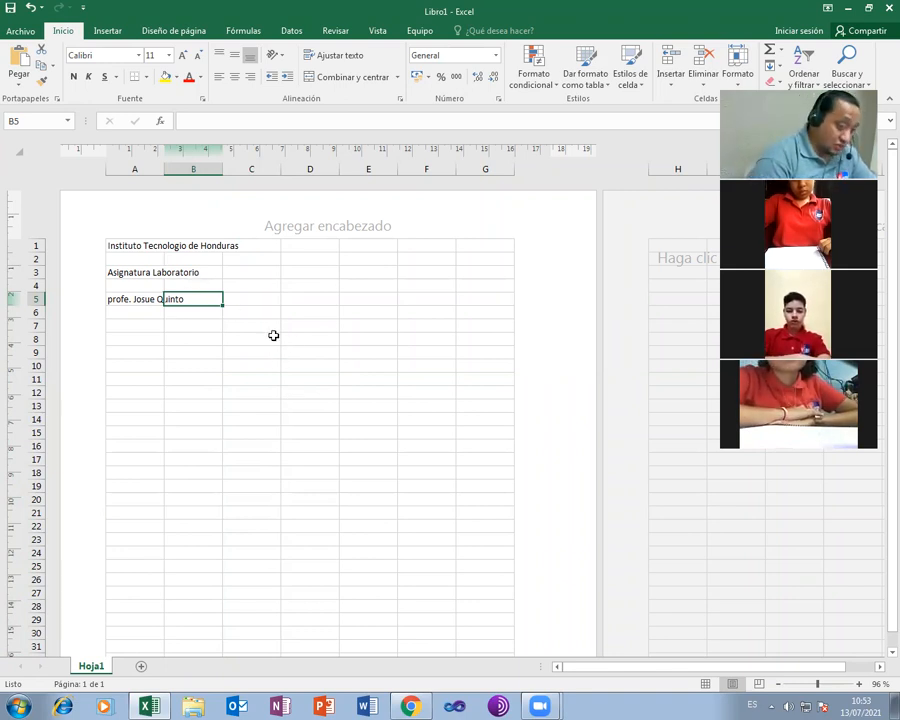
Enter 'g' in B5, then drag column A wider so the teacher line in A5 fits
text(g)
key(Return)
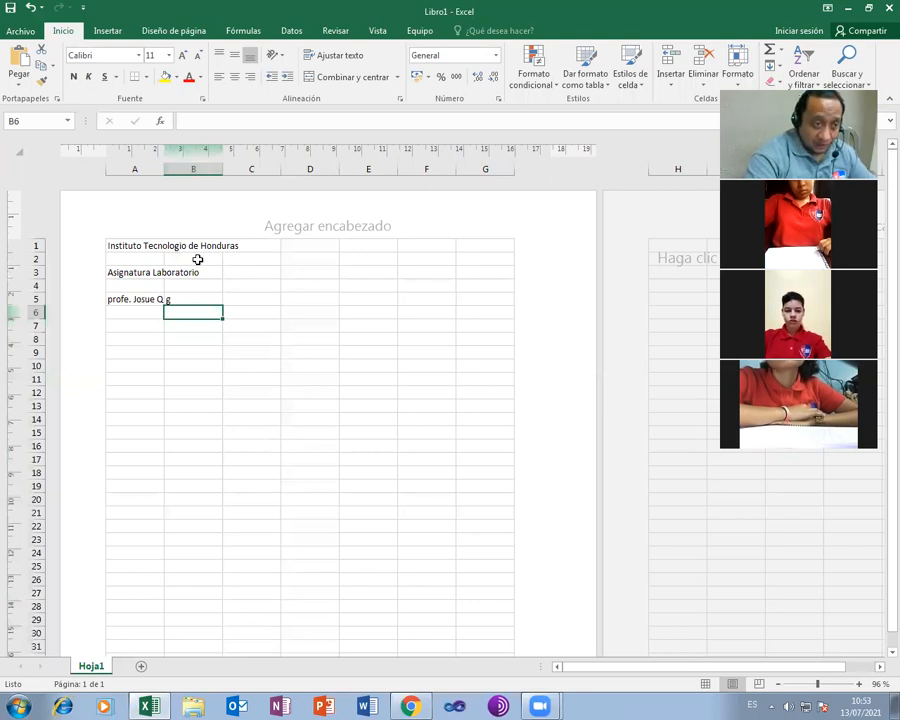
drag(164, 171, 307, 175)
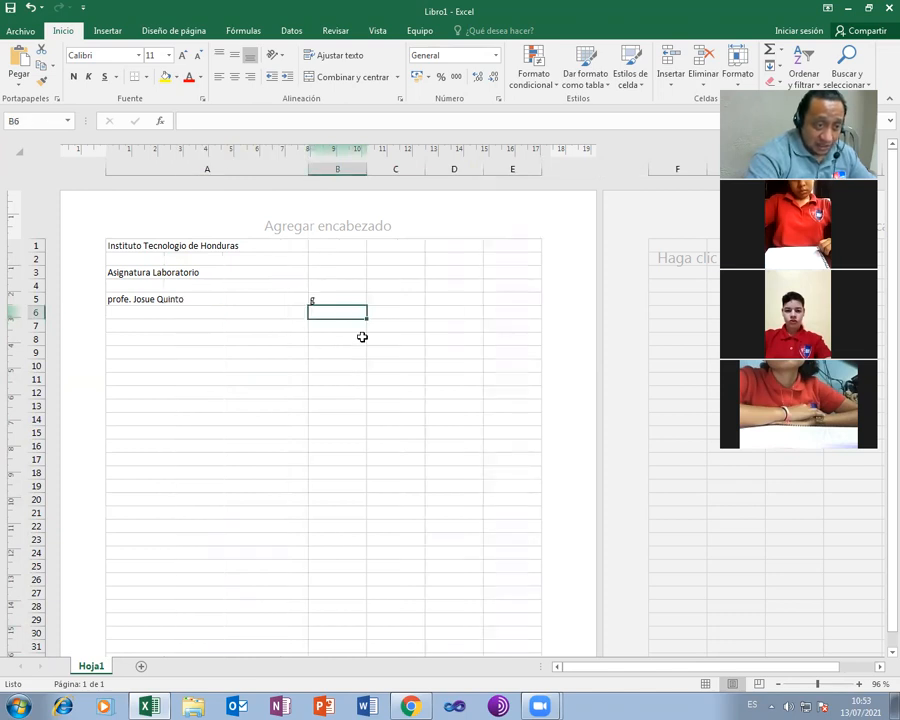
click(174, 298)
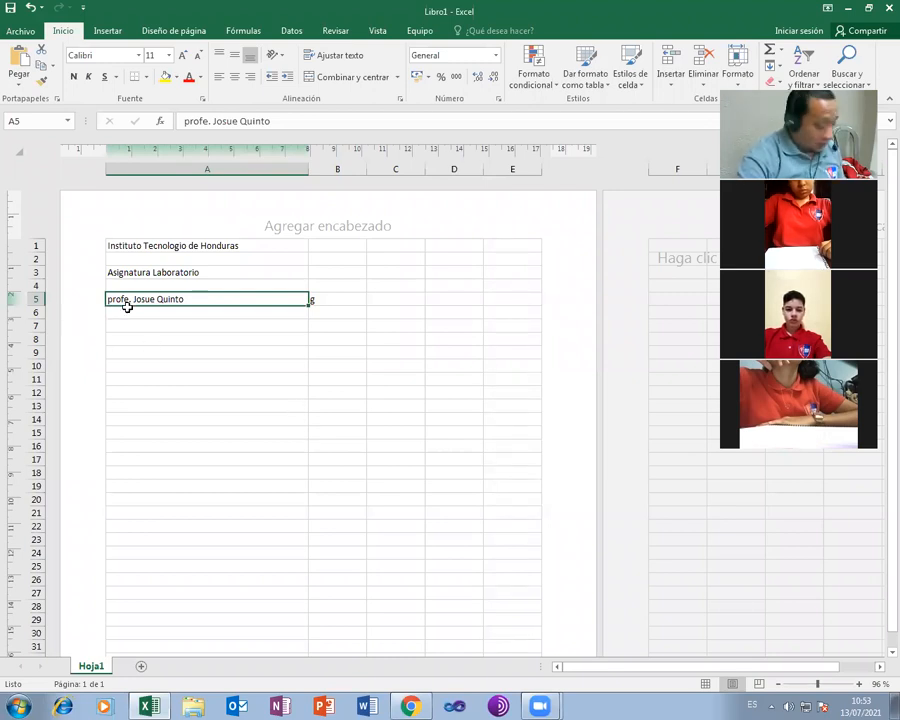
Move the teacher line from A5 down to A21
drag(195, 297, 211, 512)
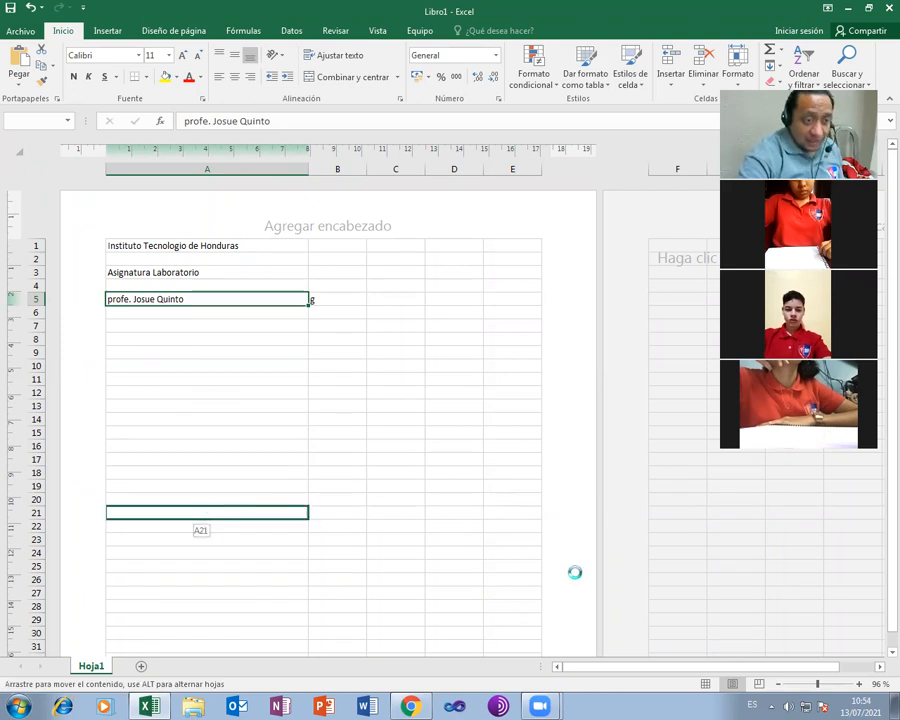
click(297, 566)
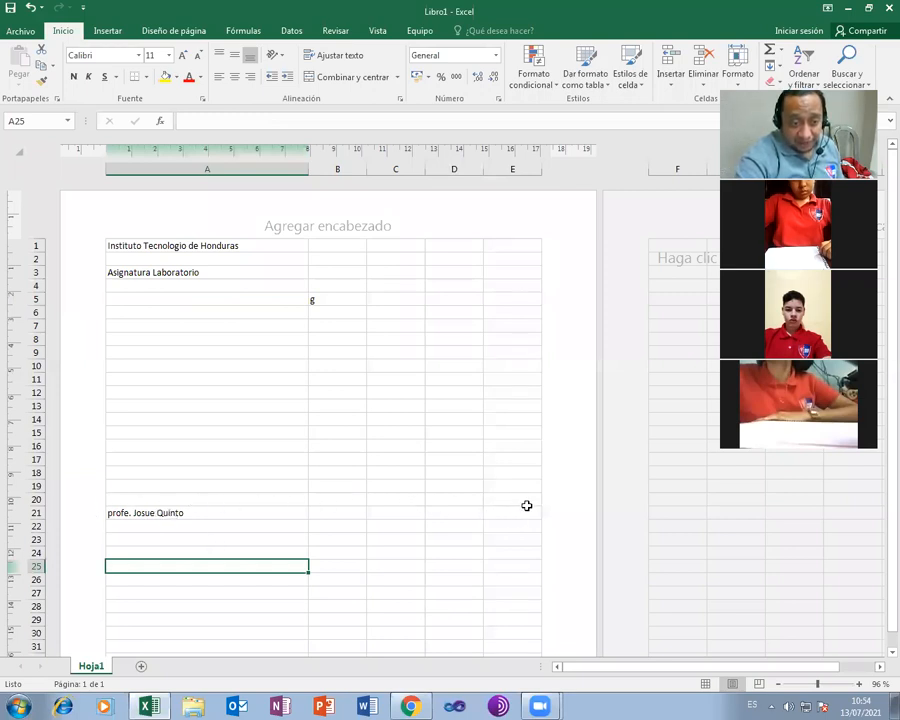
click(187, 512)
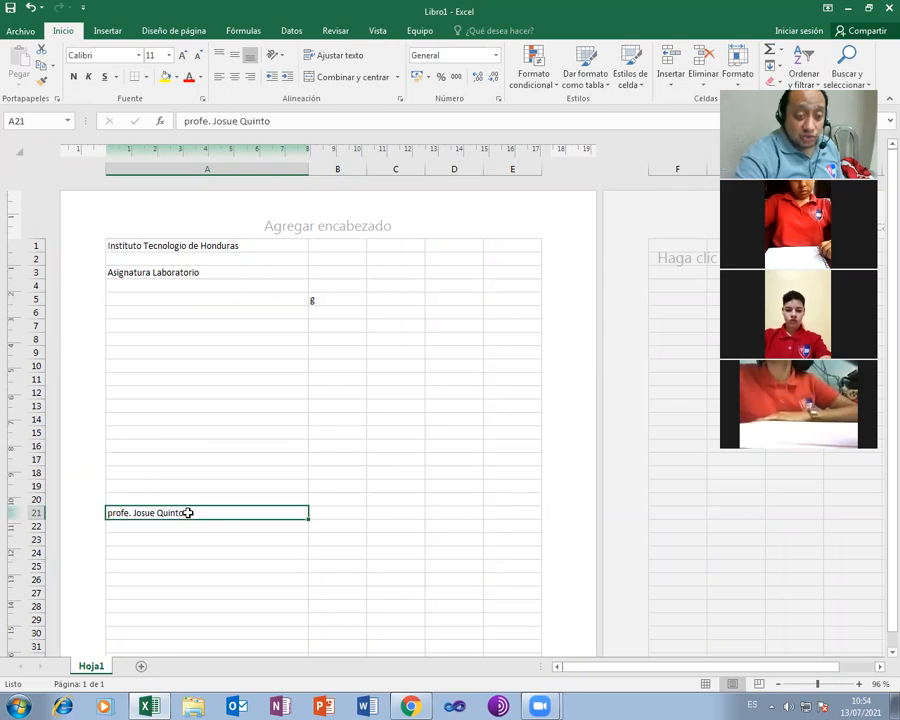
Append the title 'director ITEH' after the teacher's name in A21
double_click(192, 513)
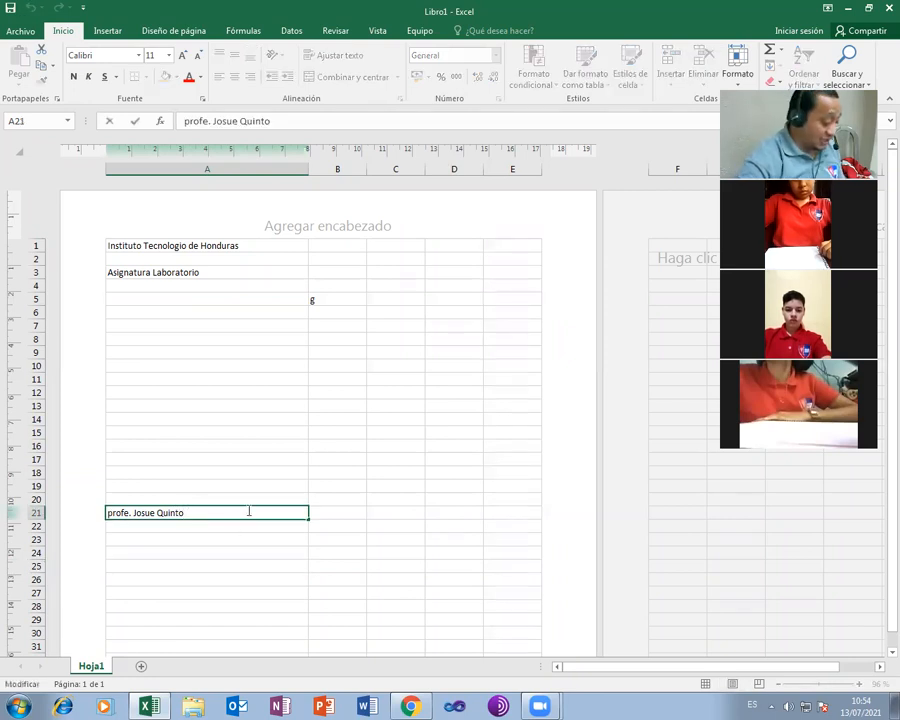
key(Tab)
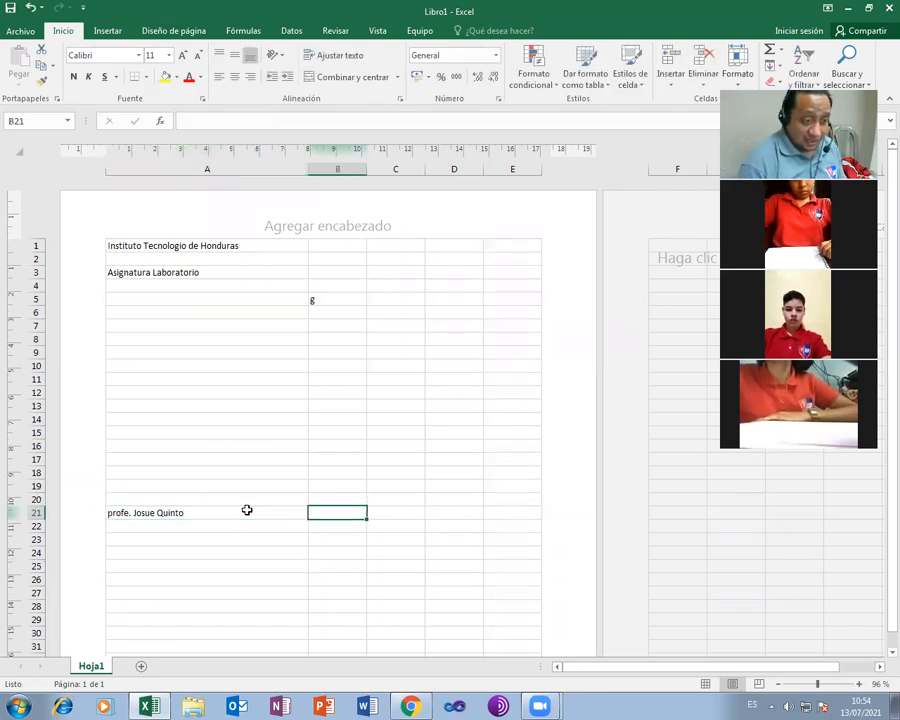
click(247, 510)
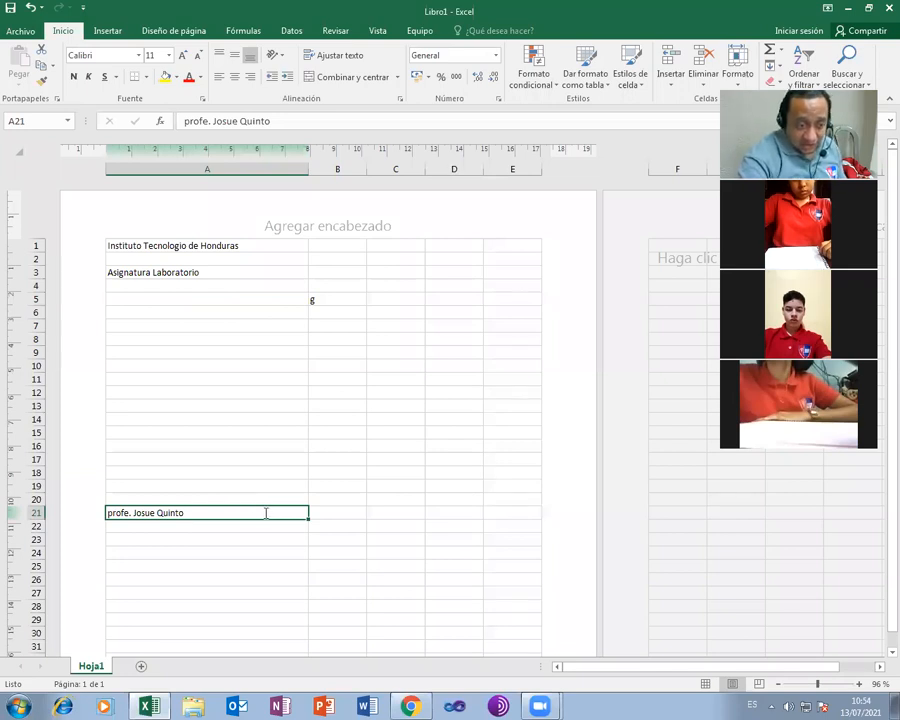
double_click(261, 513)
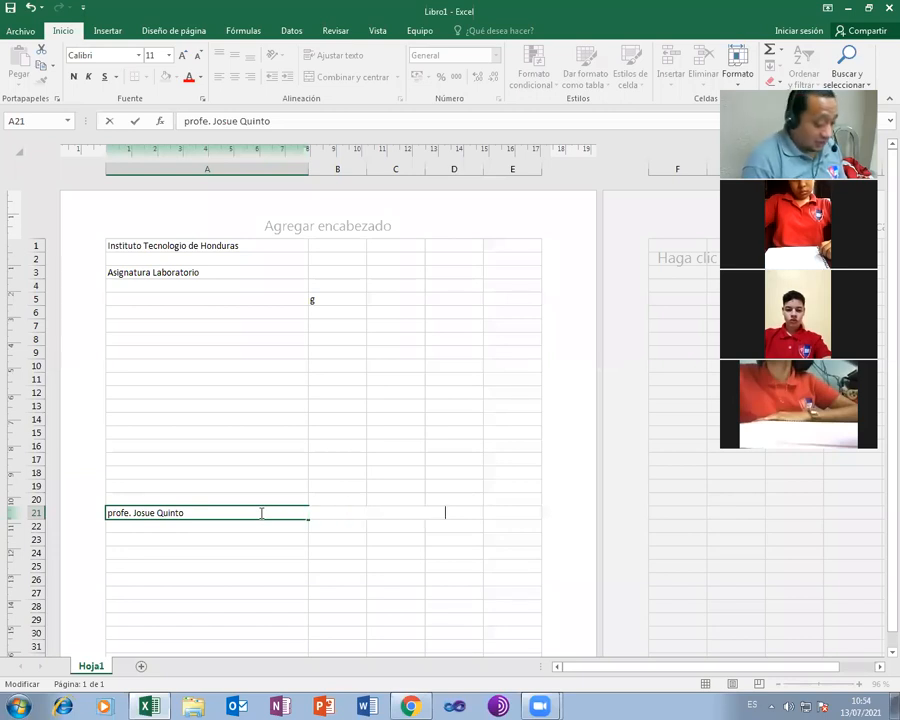
text(direct)
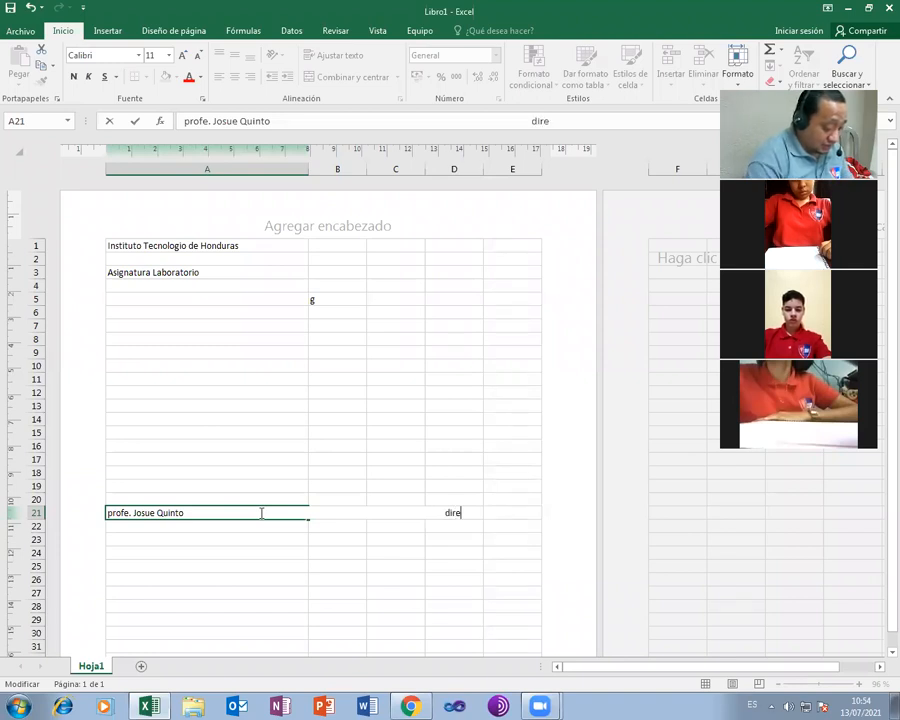
text(or)
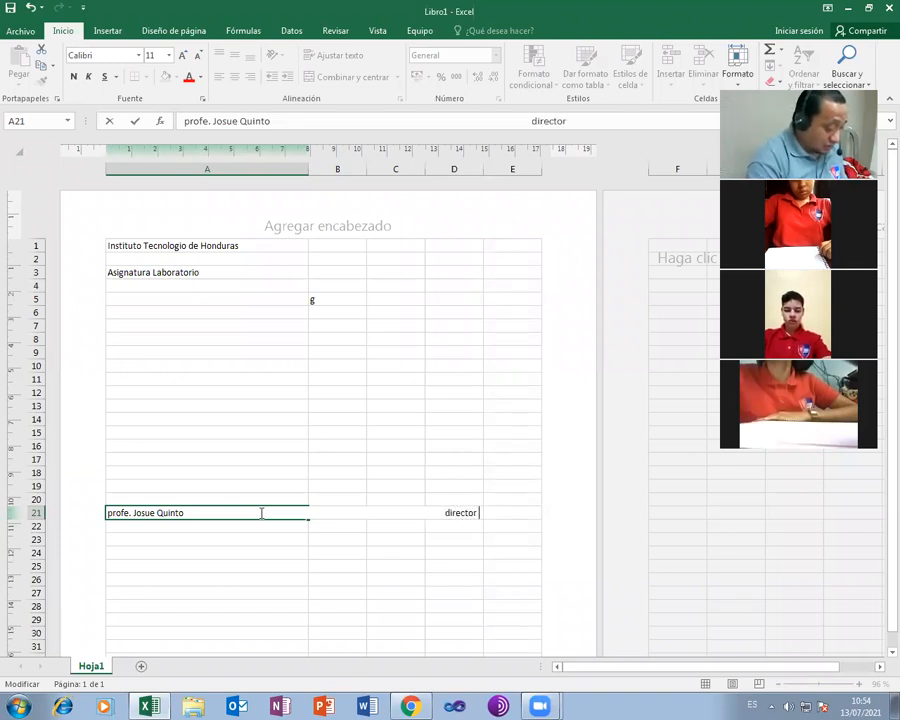
text( ITEH)
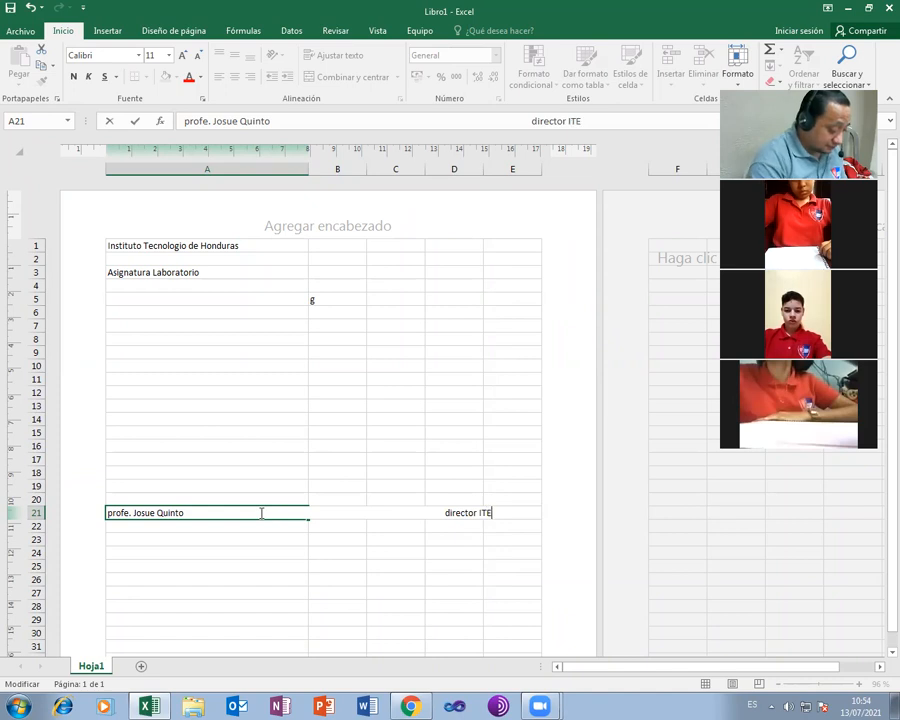
click(328, 605)
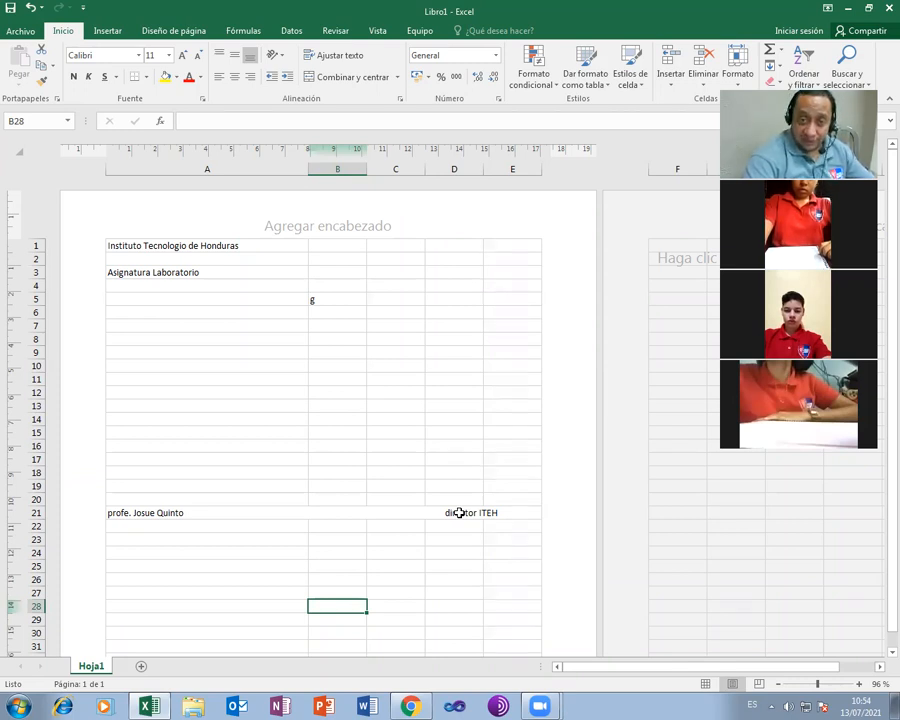
Type the director's full name into cell D21
click(459, 513)
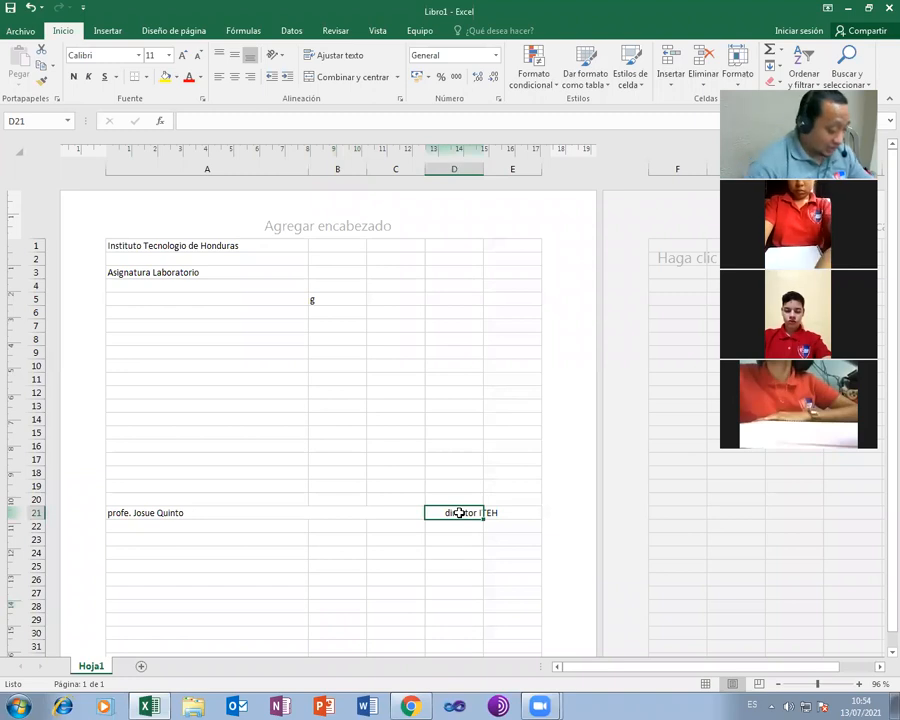
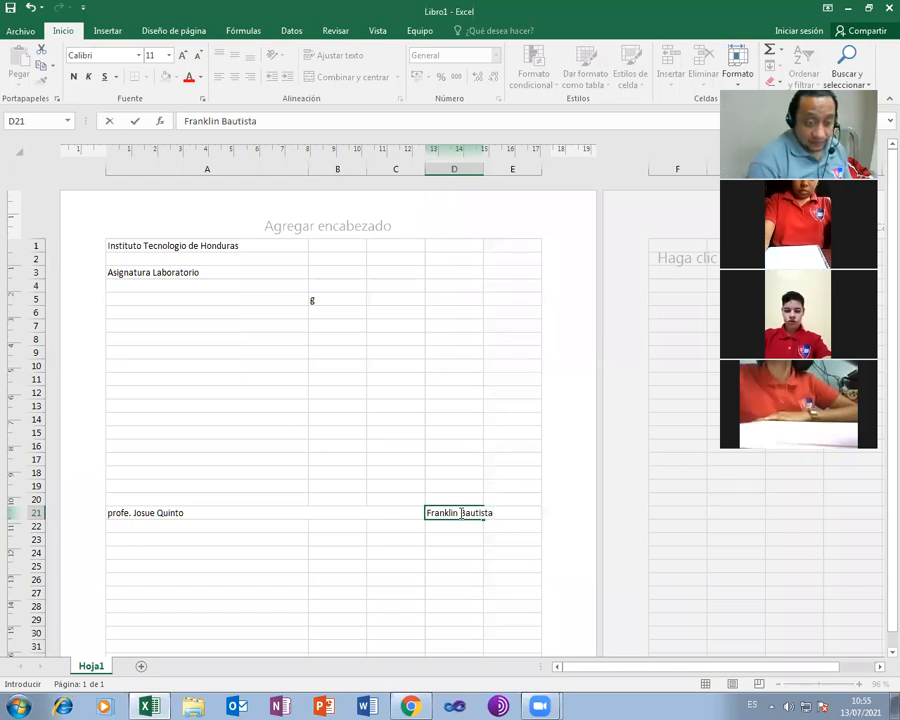
key(Return)
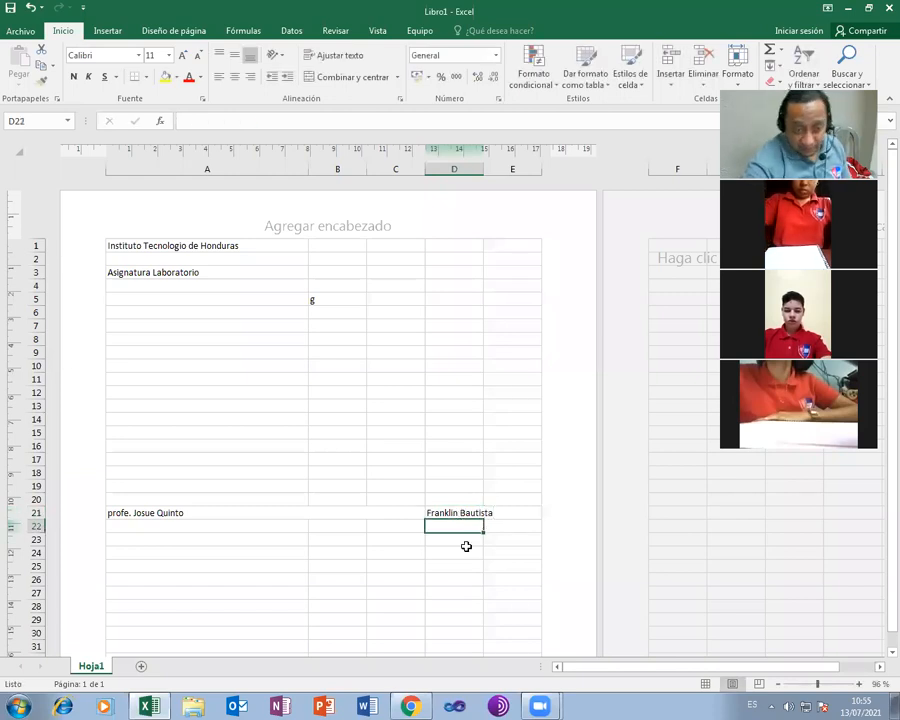
key(Down)
key(Down)
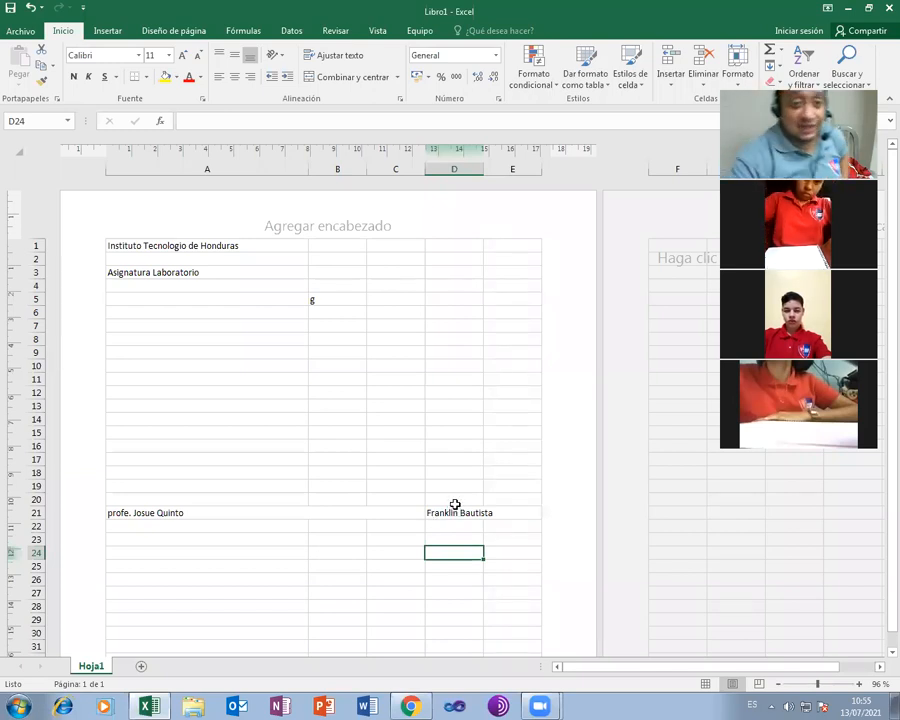
click(22, 31)
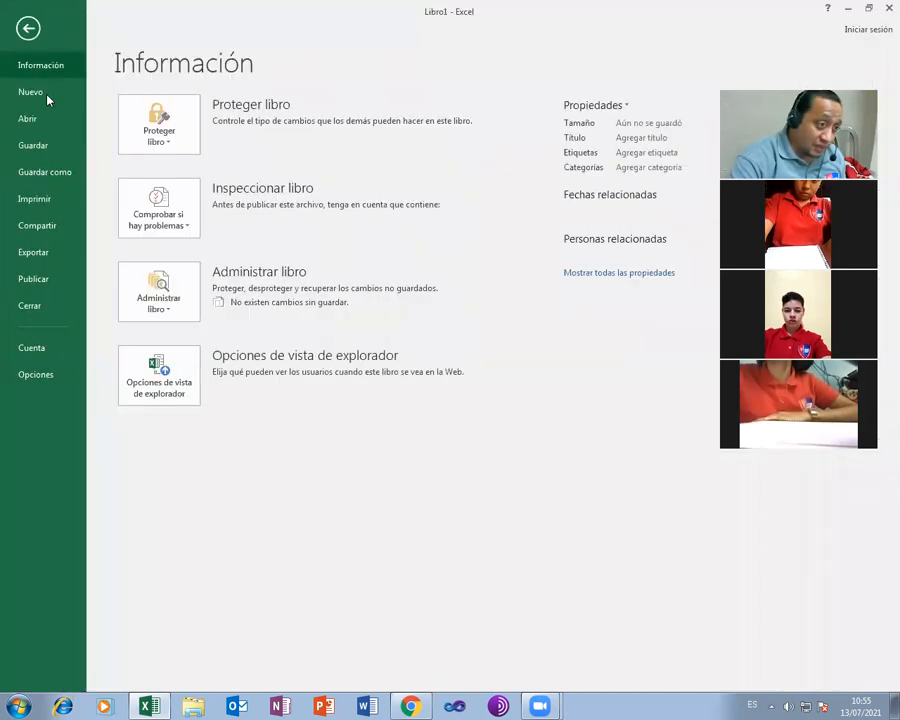
click(52, 199)
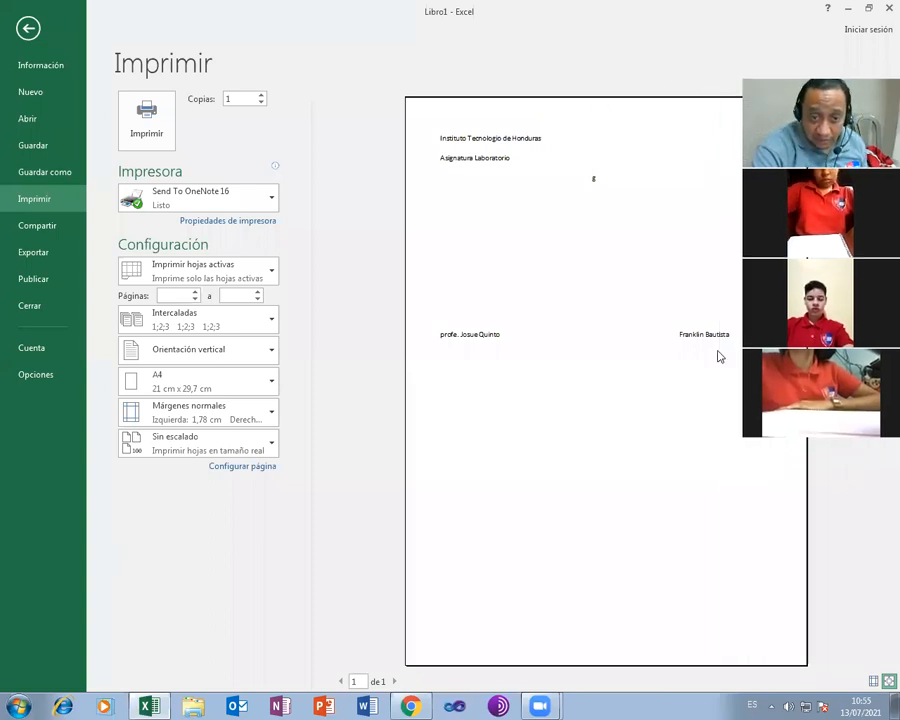
click(27, 26)
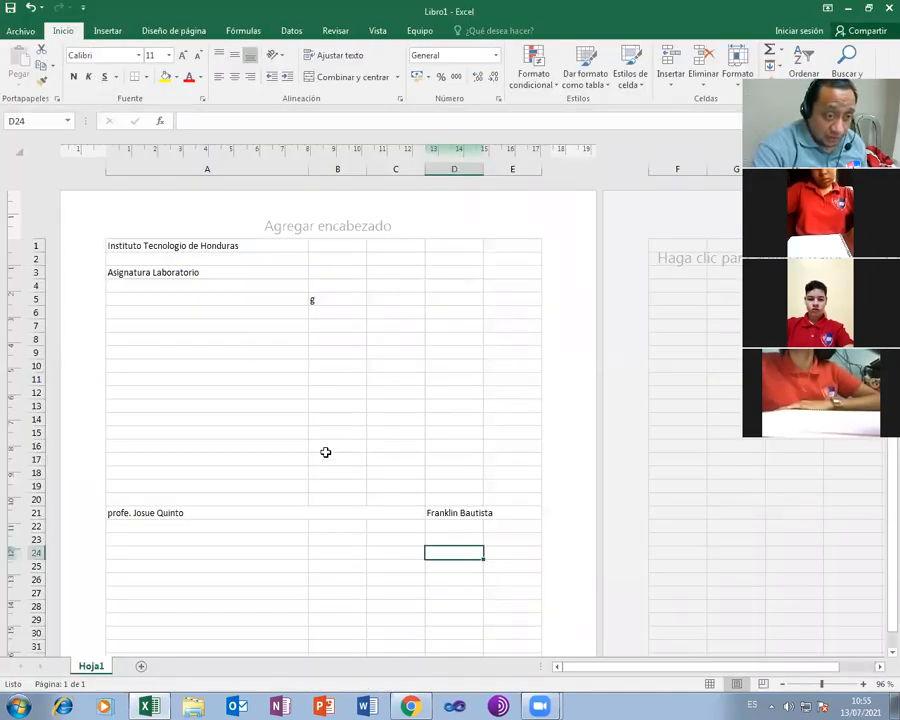
click(184, 513)
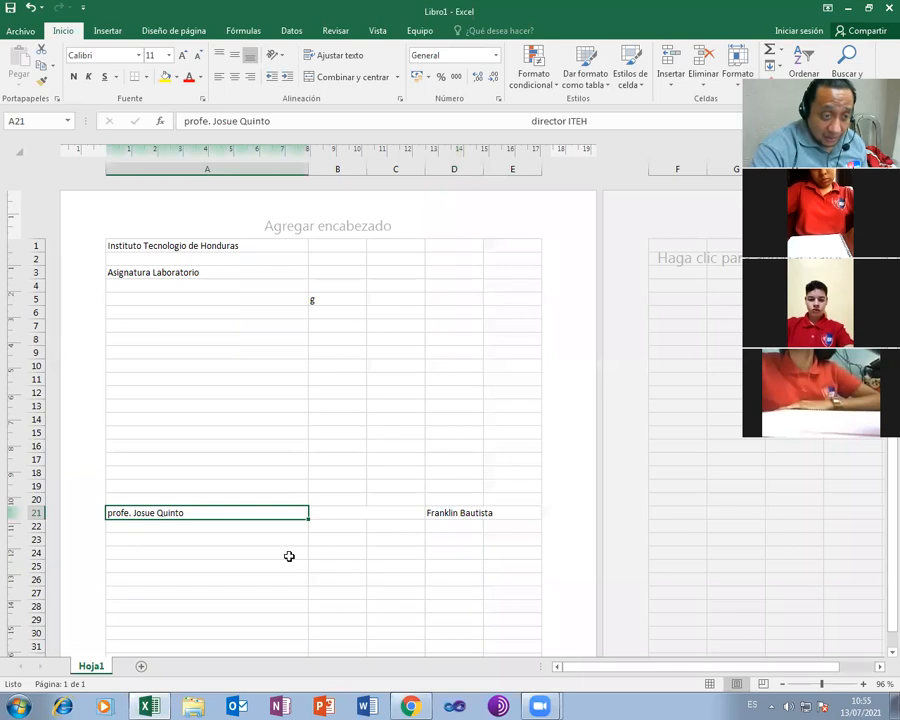
Delete the extra spaces before 'director ITEH' in A21
click(346, 122)
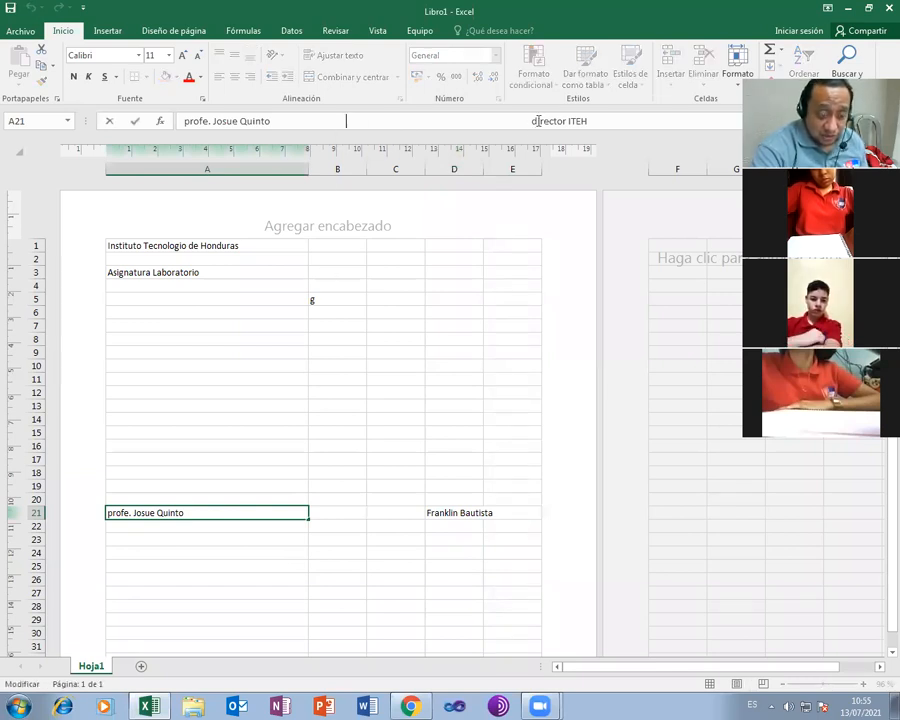
key(BackSpace)
key(BackSpace)
key(BackSpace)
key(BackSpace)
key(BackSpace)
key(BackSpace)
key(BackSpace)
key(BackSpace)
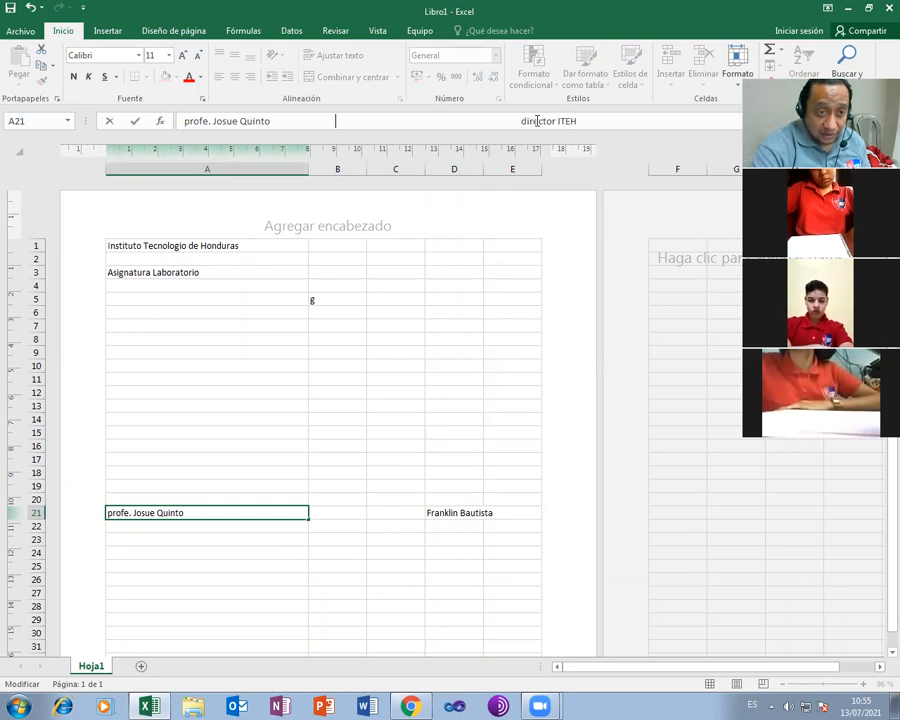
key(BackSpace)
key(BackSpace)
key(BackSpace)
key(BackSpace)
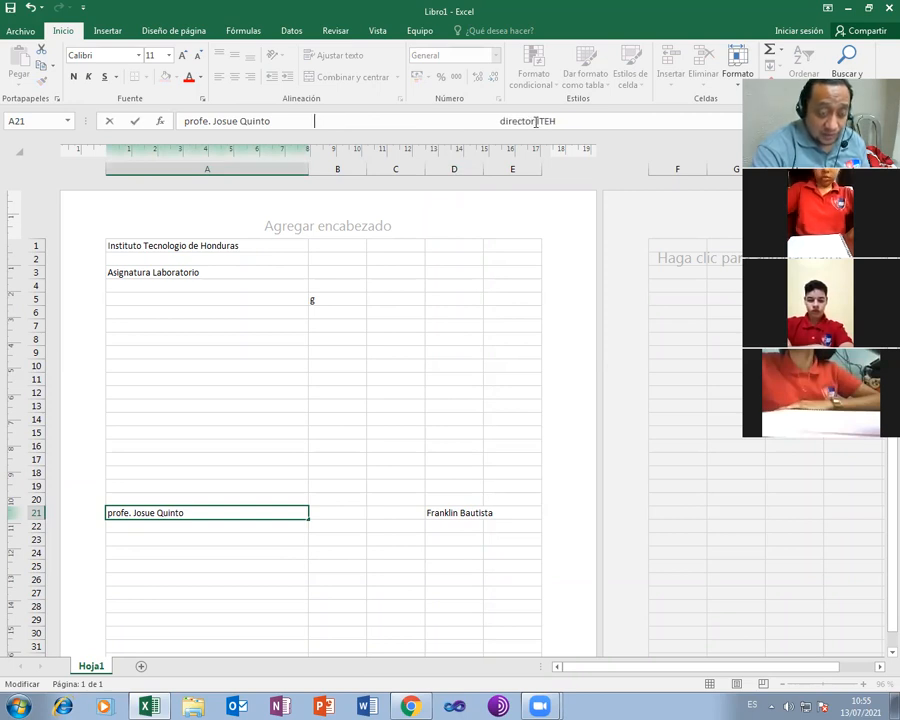
key(Return)
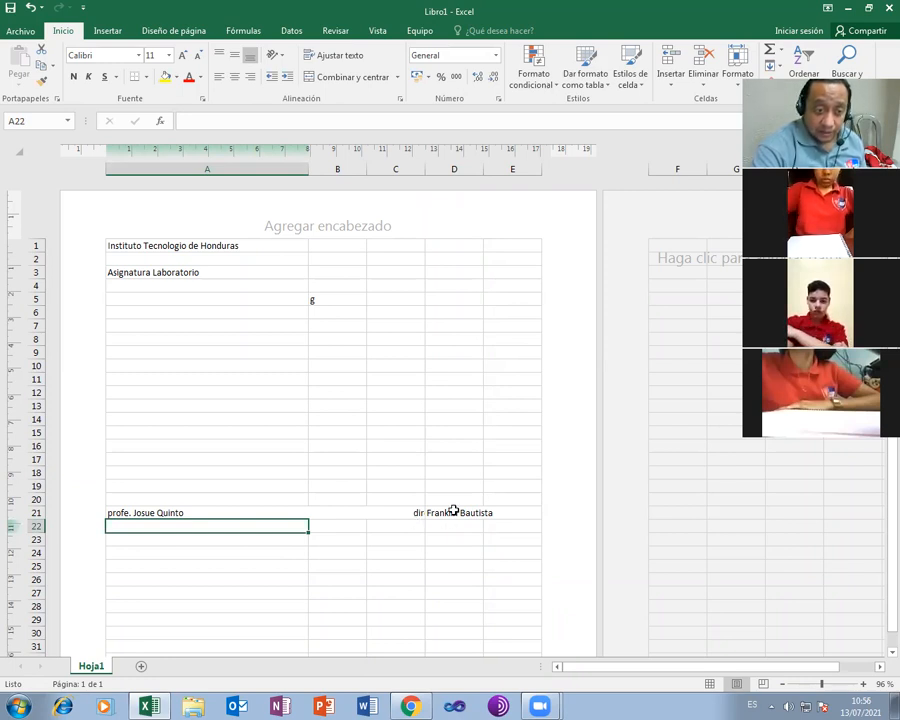
Set cell D21's fill color to No Fill
click(453, 511)
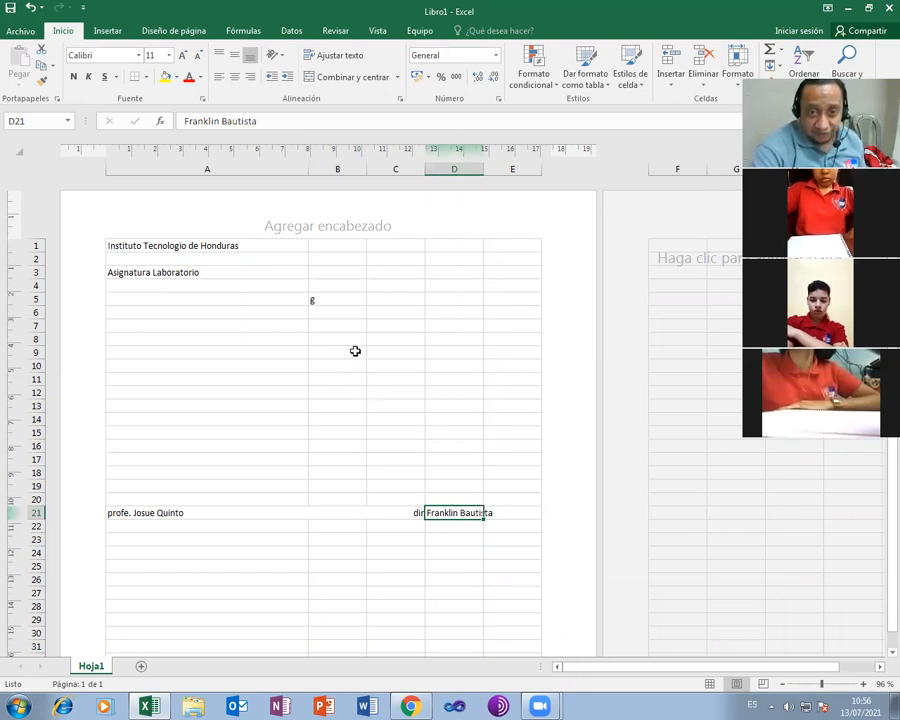
click(177, 78)
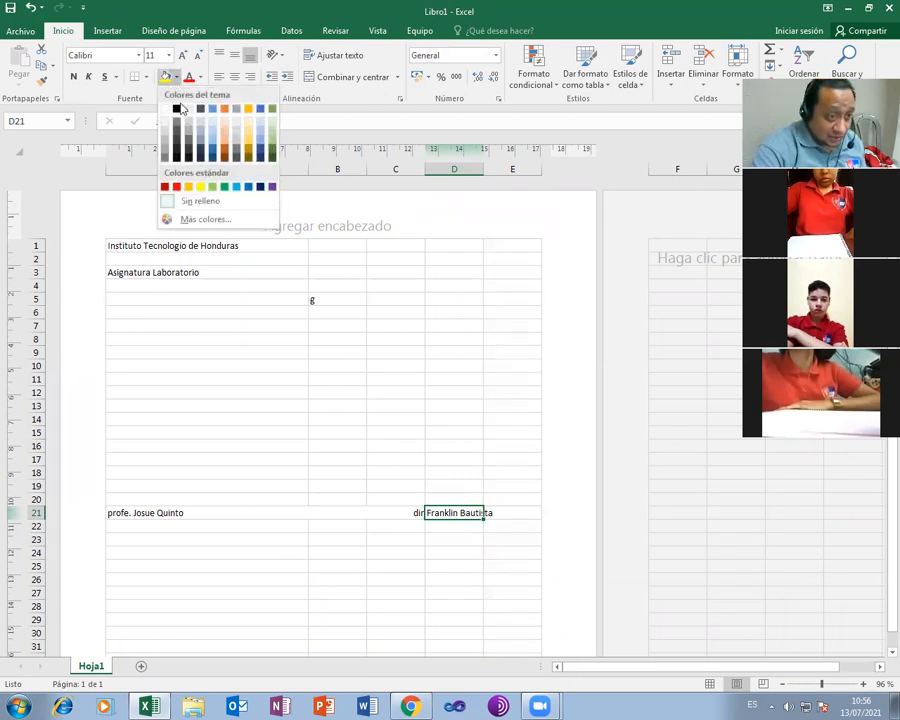
click(205, 203)
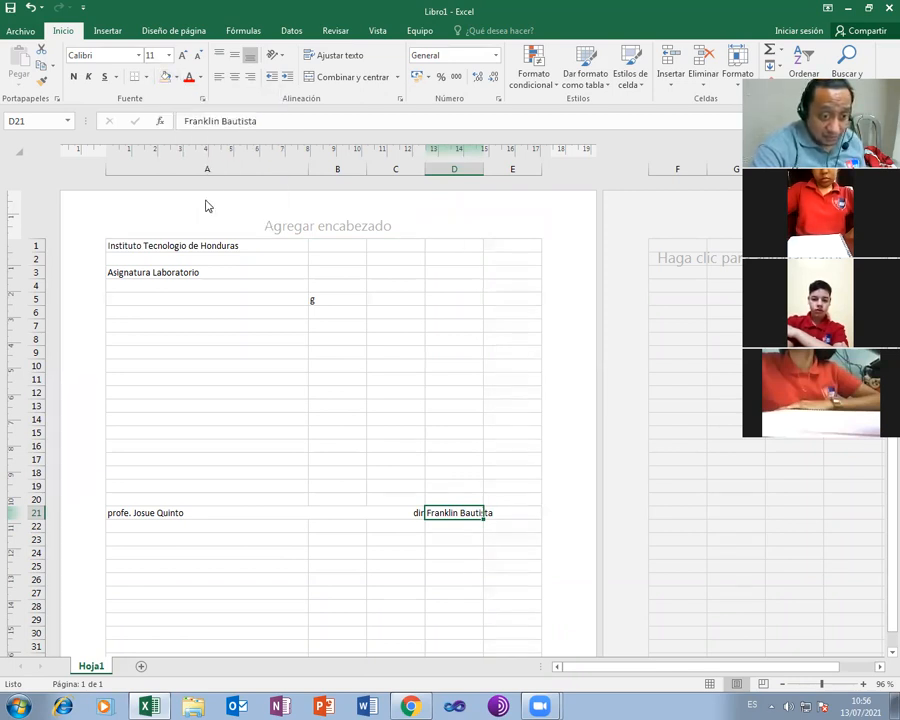
click(449, 538)
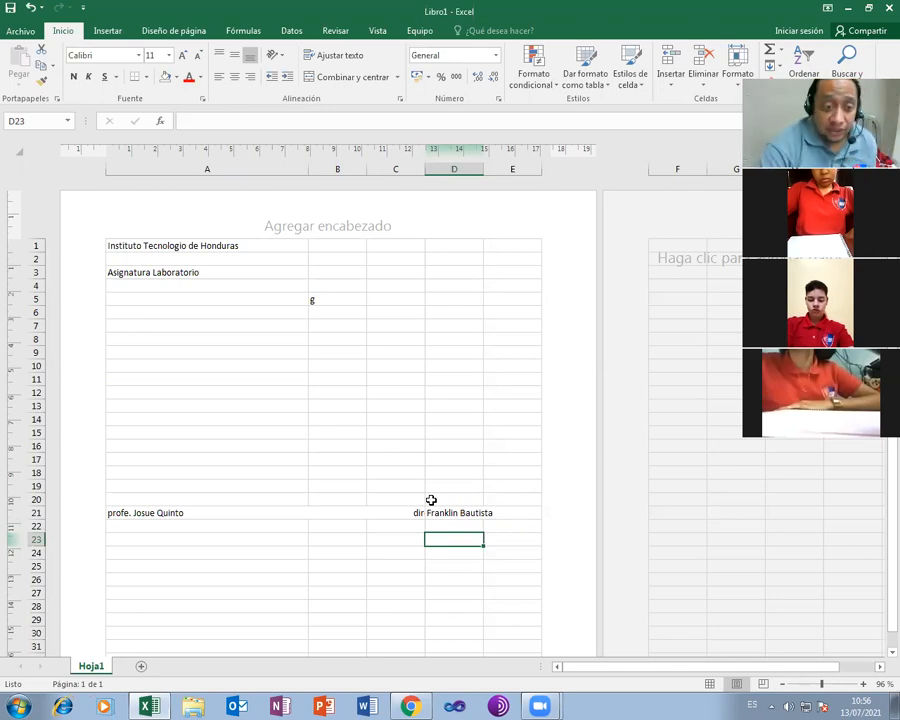
Delete the spaces and 'director ITEH' title from cell A21
click(189, 513)
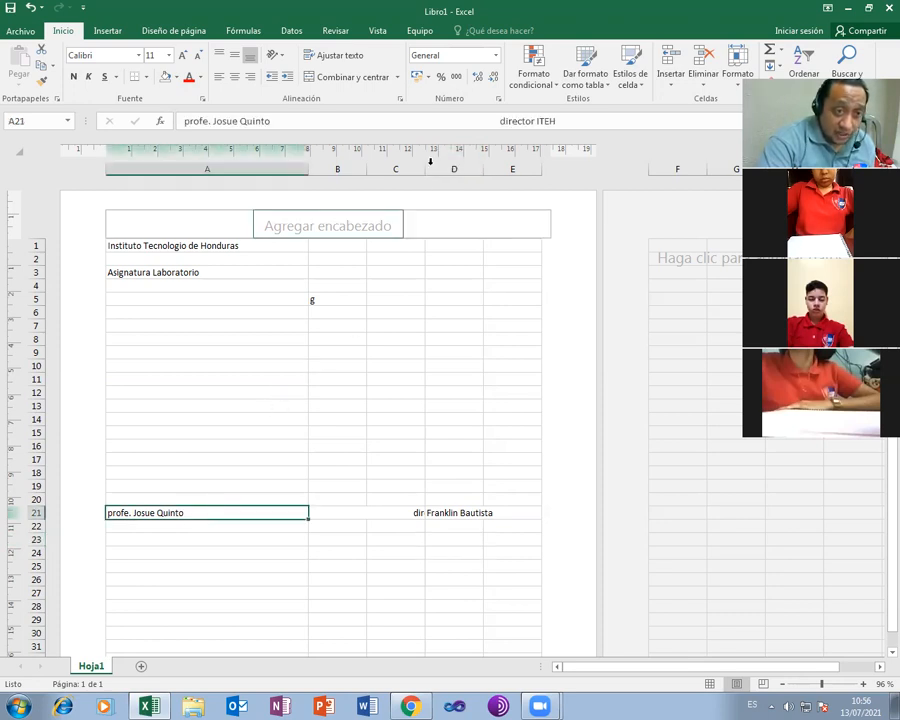
click(568, 121)
drag(568, 121, 271, 125)
key(BackSpace)
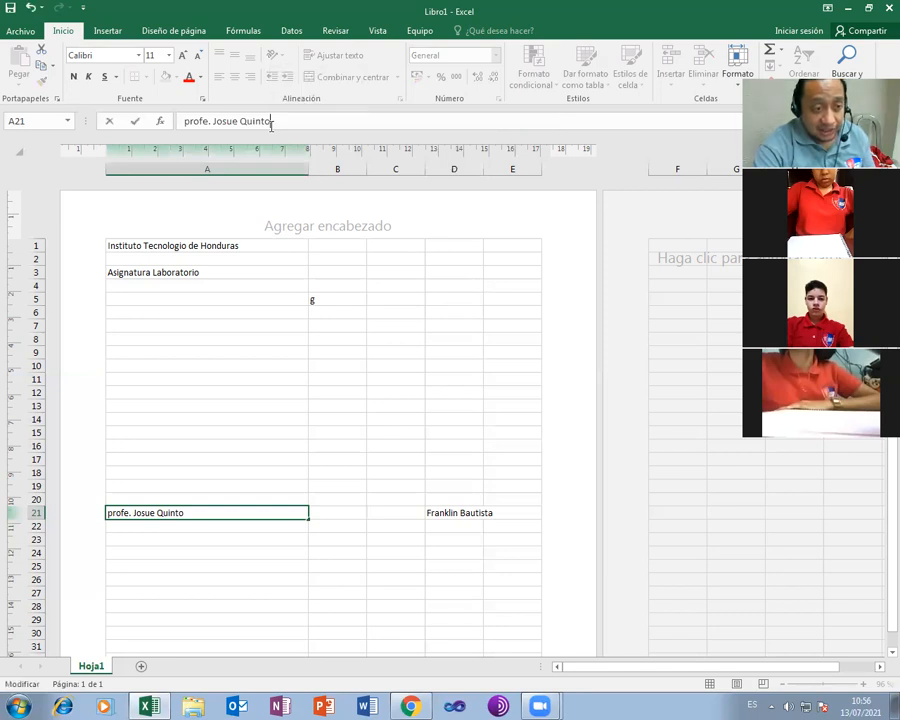
click(368, 440)
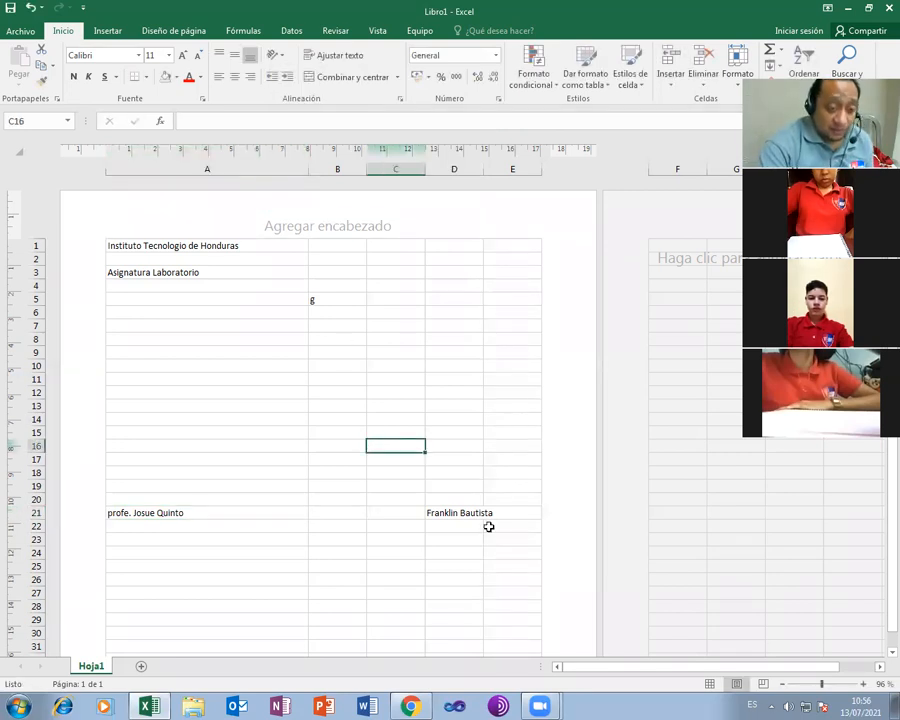
Clear all contents of A1:E22 and narrow column A to about 4.26 cm
drag(485, 522, 177, 247)
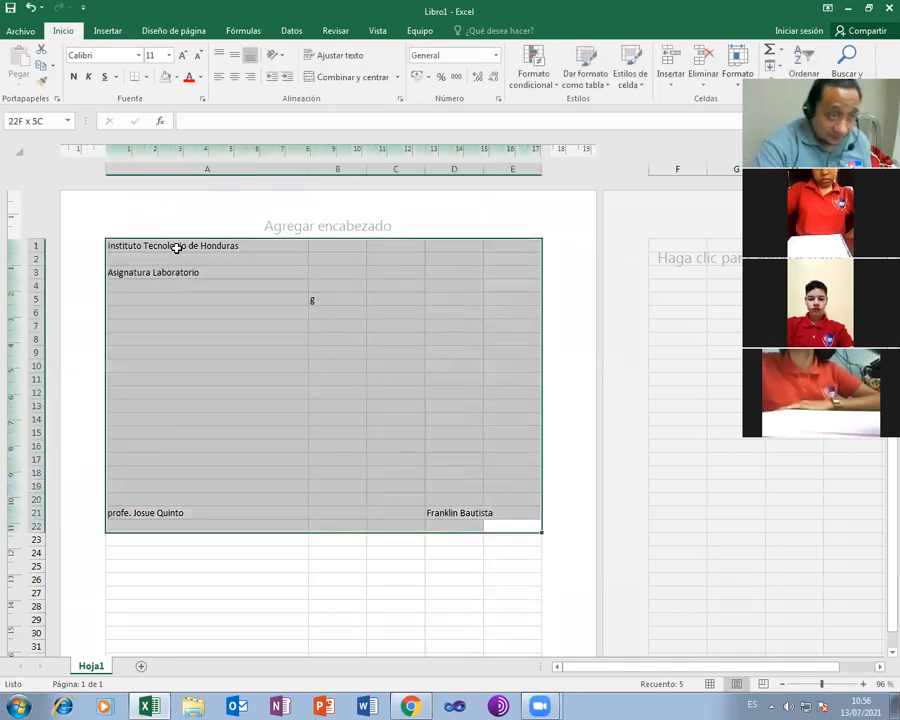
key(Delete)
click(390, 327)
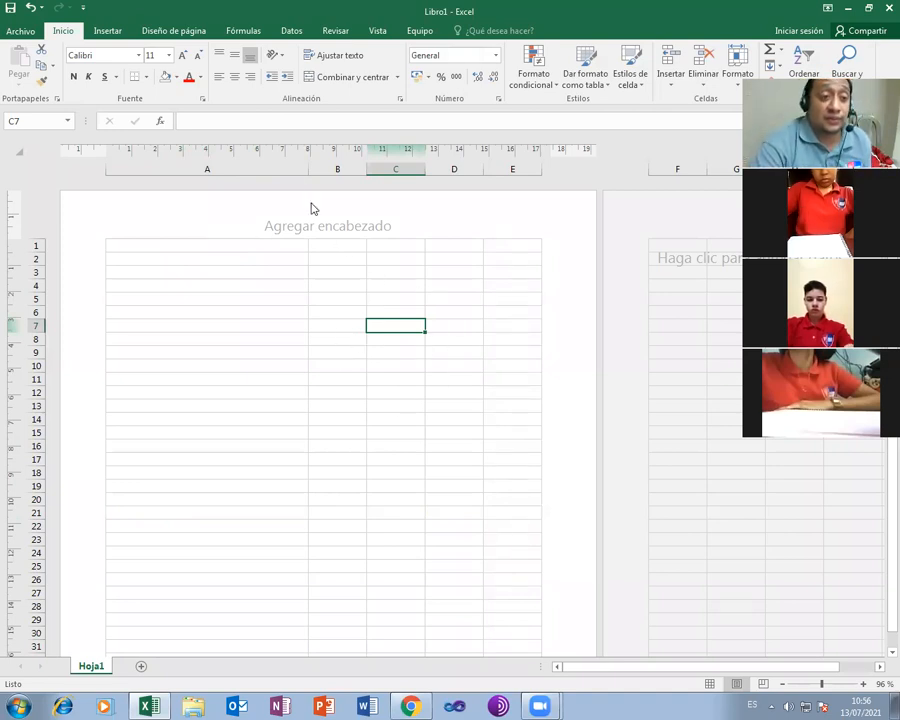
drag(304, 173, 214, 171)
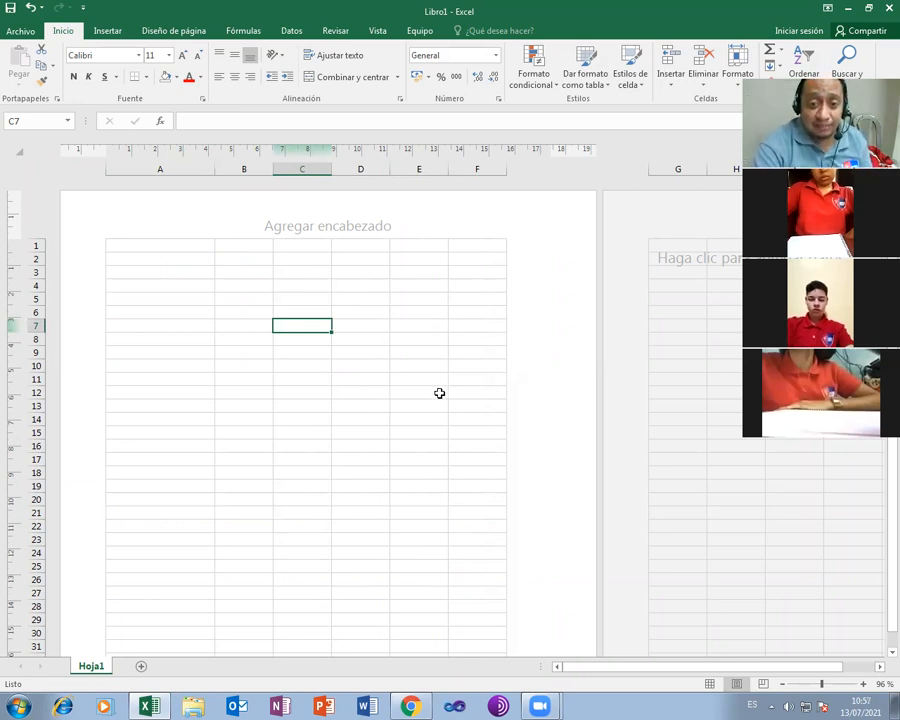
Enter headers 'nombre del profesor' in A2 and 'asignatura' in B2
click(183, 259)
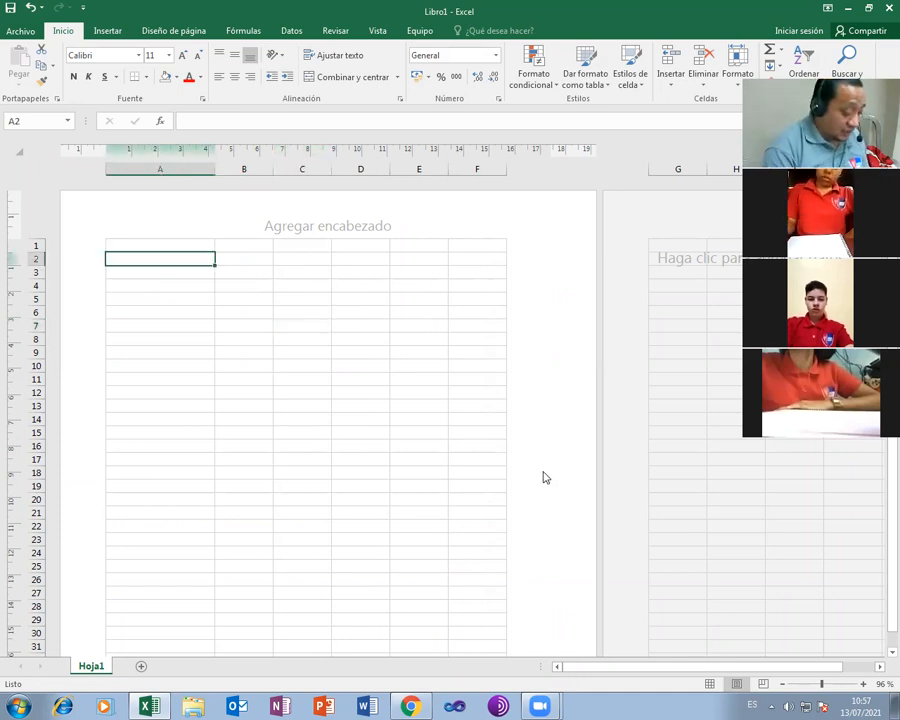
text(nombr)
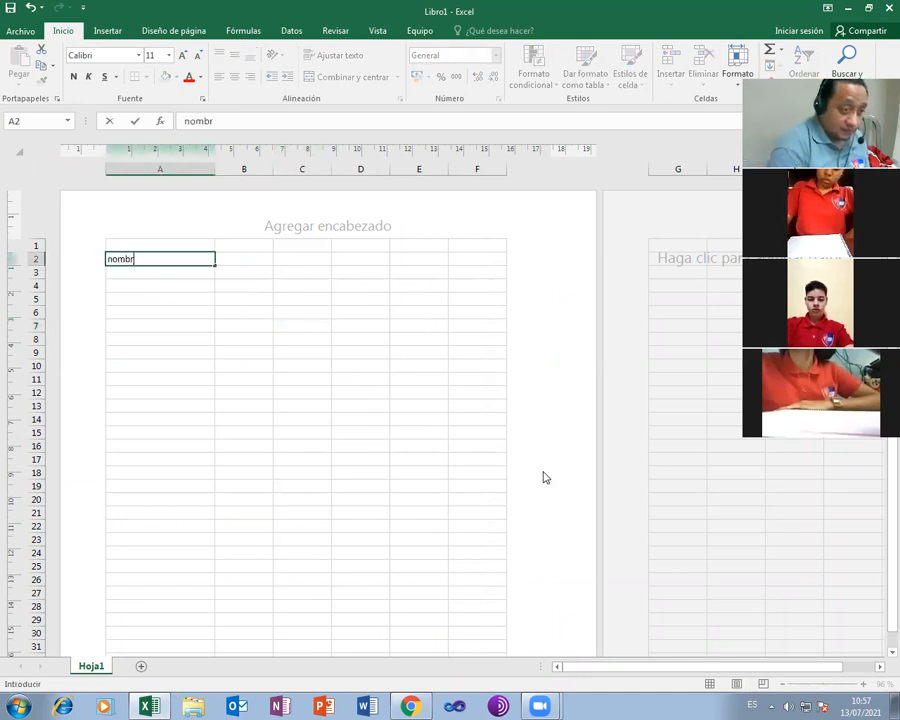
text(e)
key(Tab)
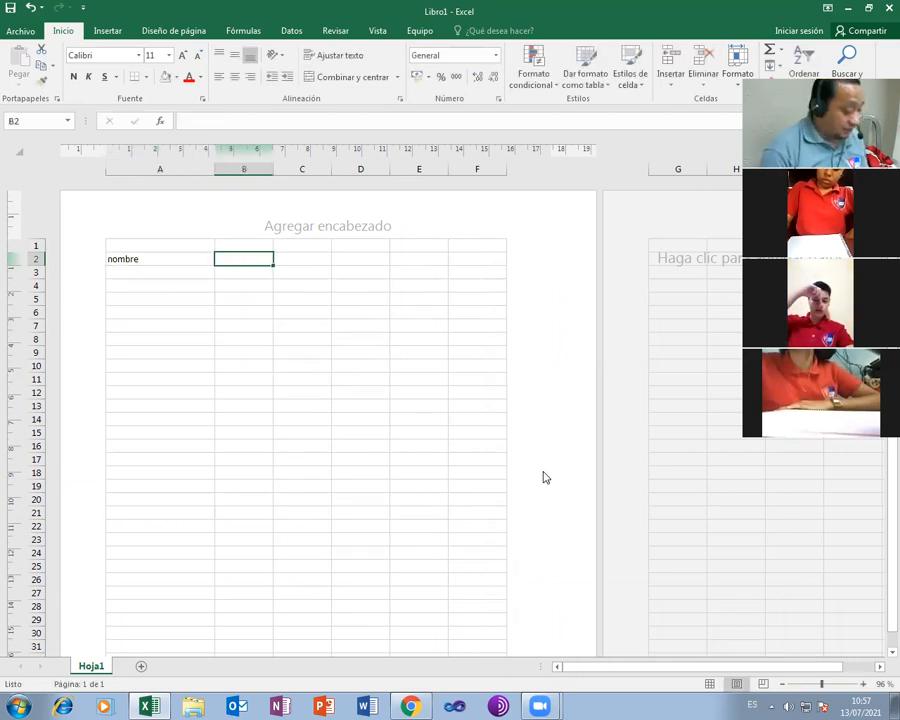
text(asignatura)
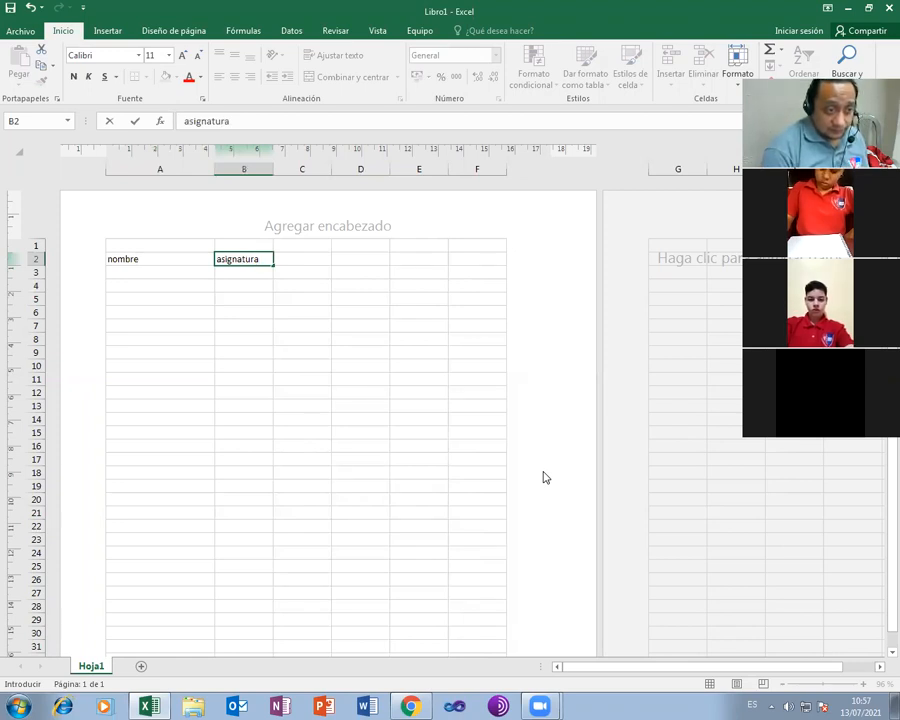
key(Left)
click(240, 120)
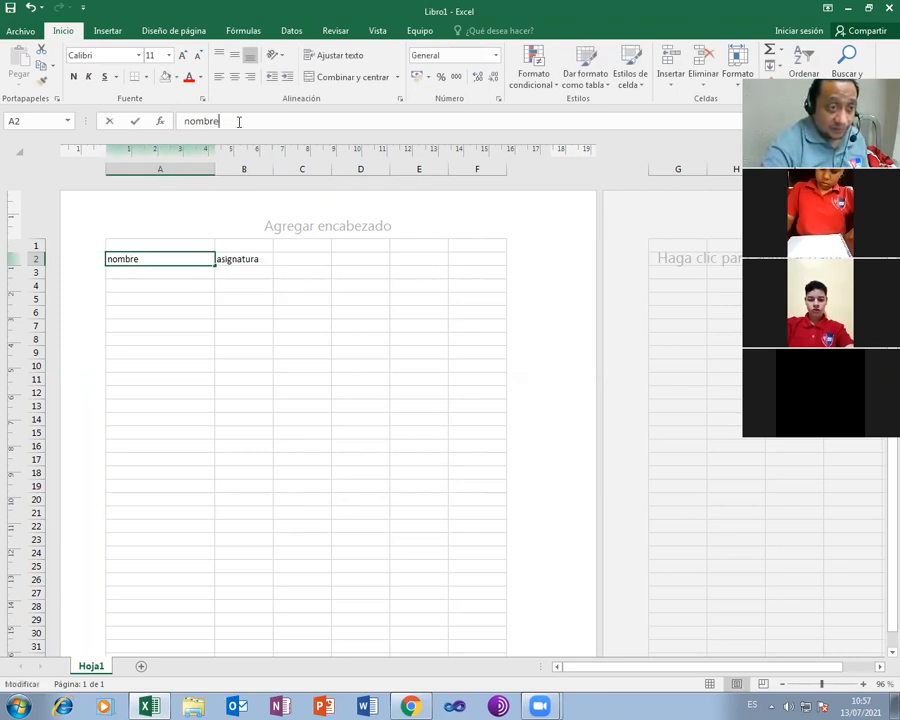
text(de)
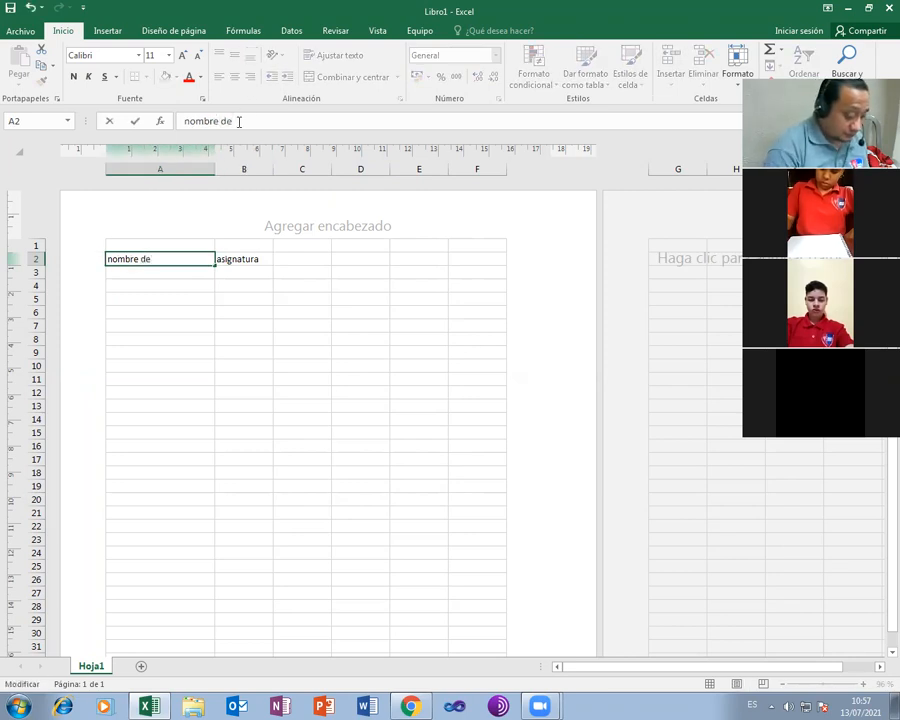
text(l profesor)
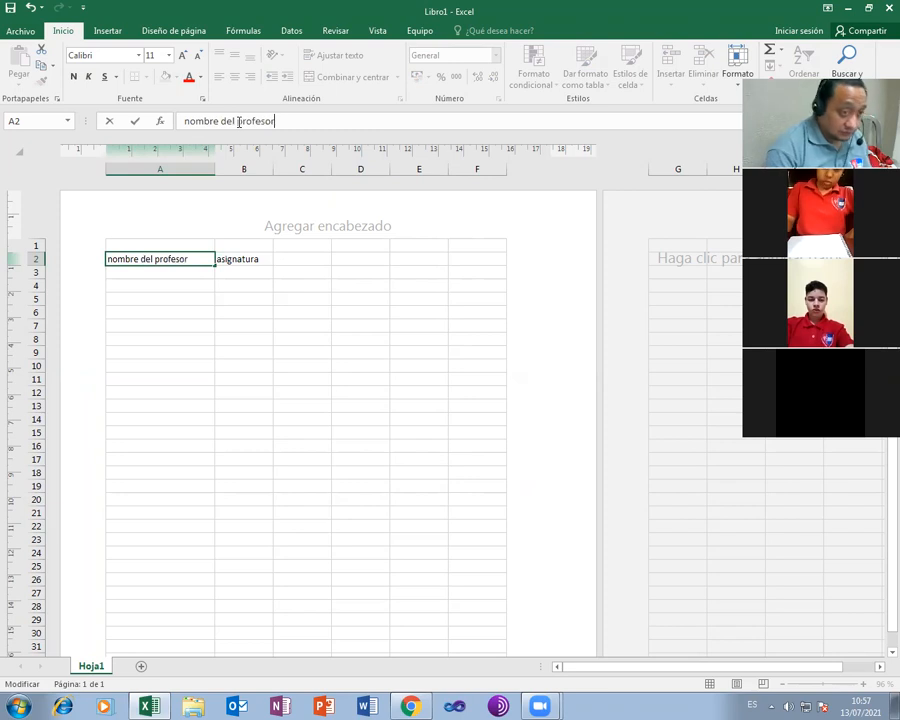
click(253, 259)
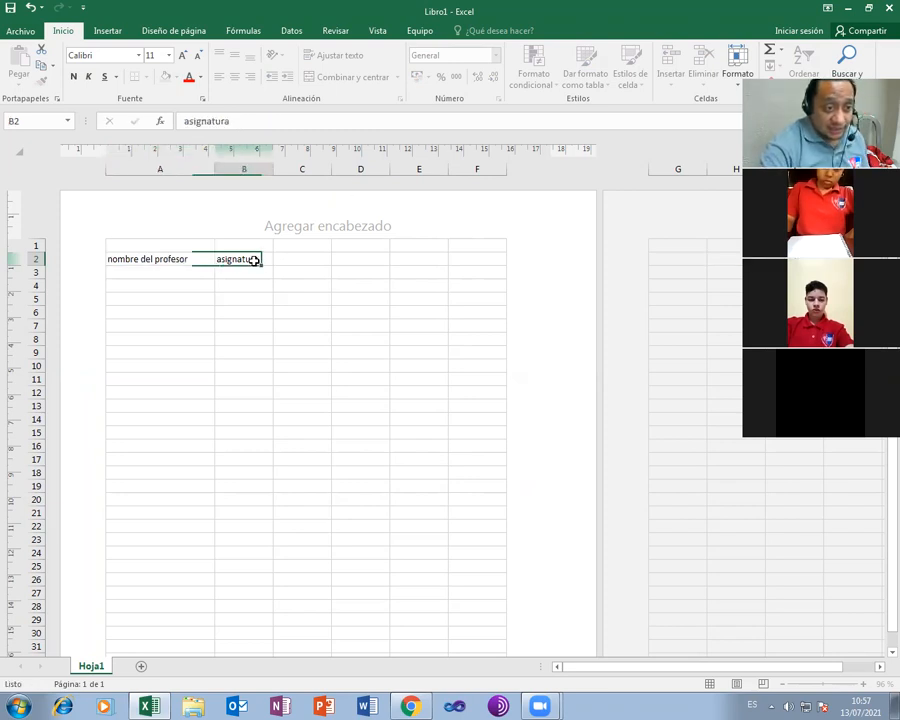
Enter headers 'nota 1er parcial', 'nota 2do parcial' and 'promedio' in C2, D2, E2
click(311, 259)
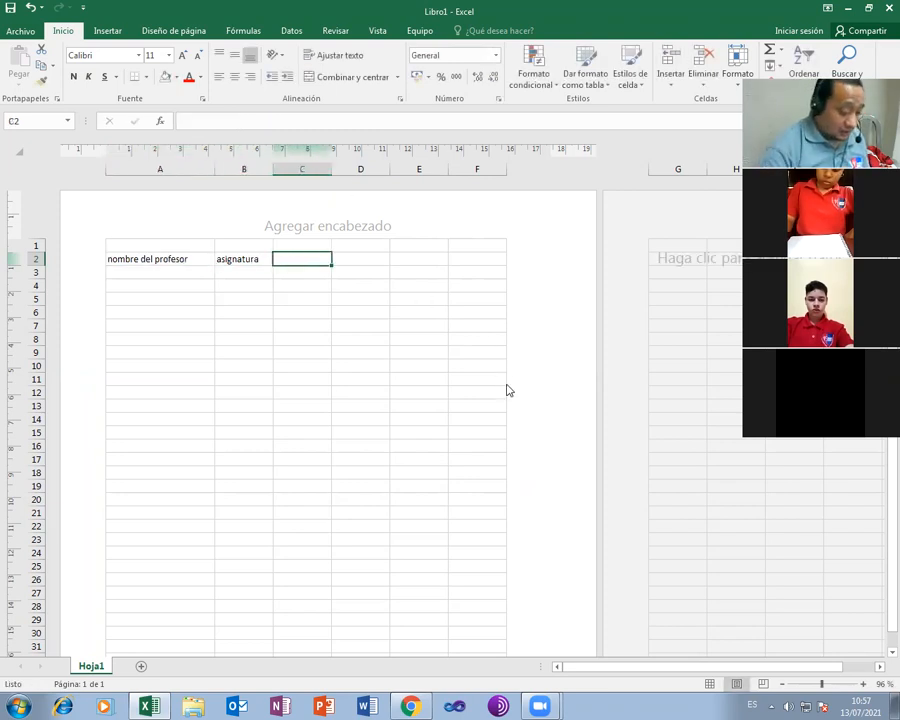
text(nota)
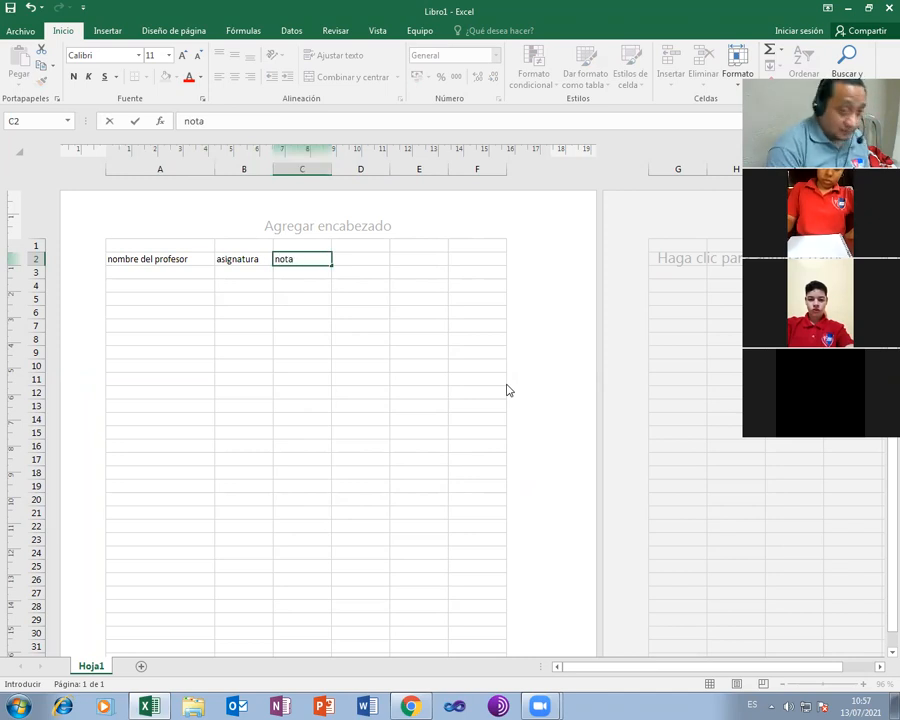
text( 1er parc)
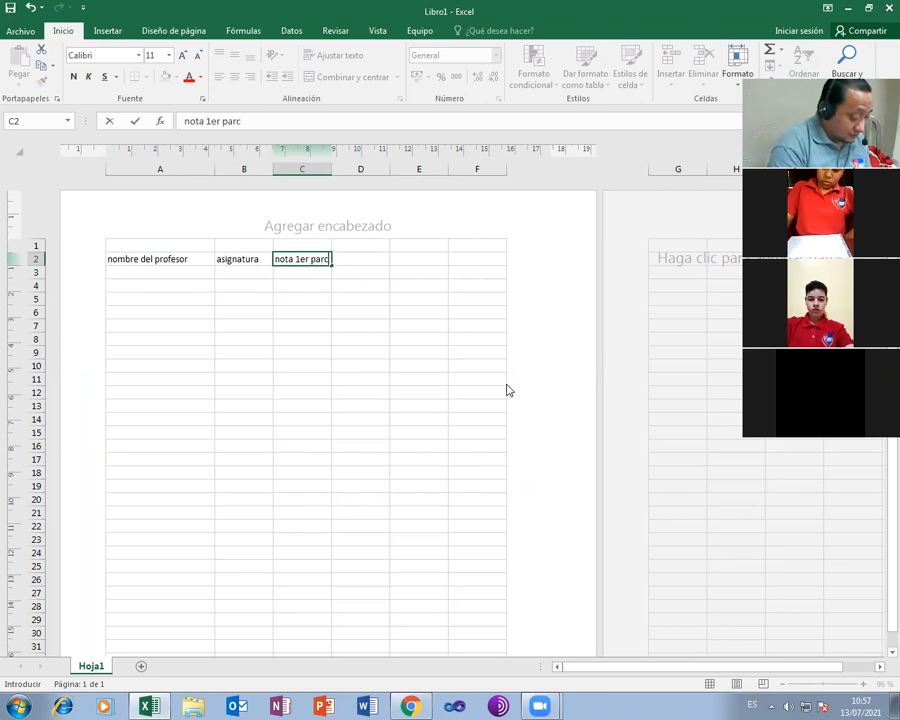
text(ial)
key(Tab)
text(n)
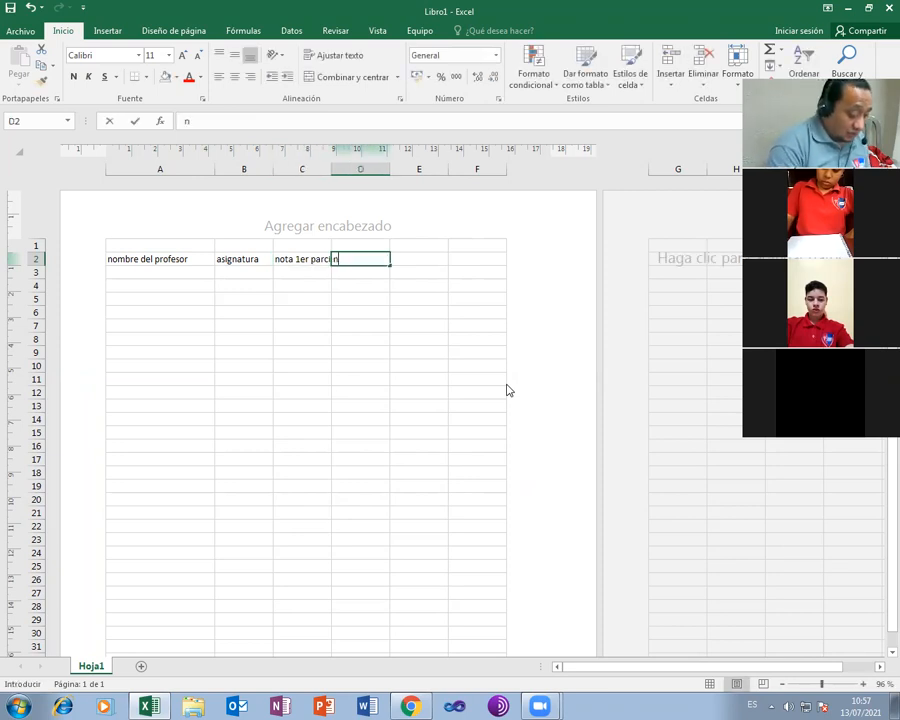
text(ota 2do parcia)
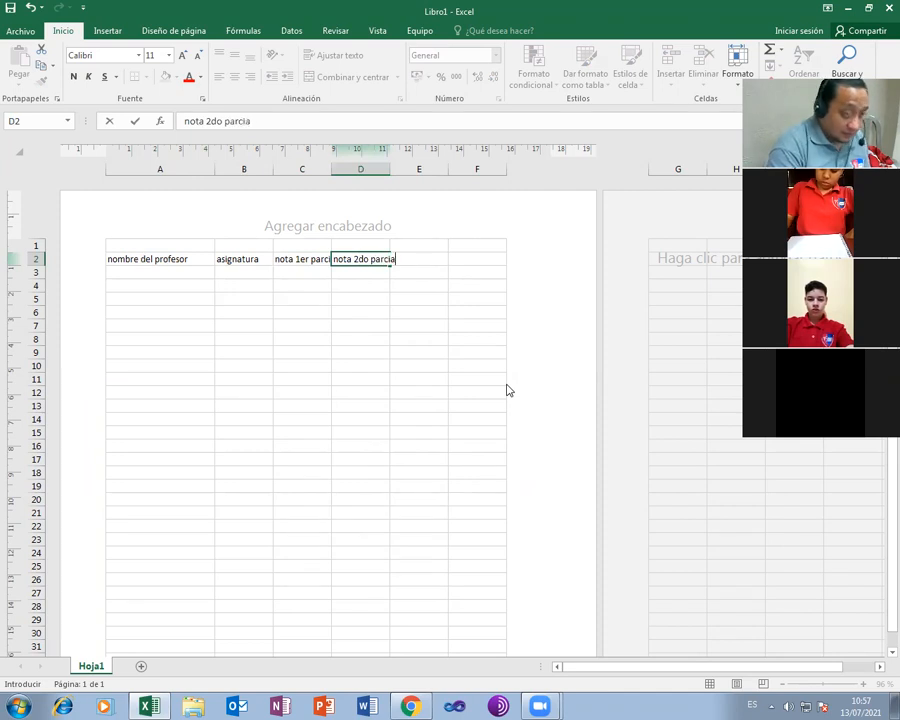
text(l)
key(Tab)
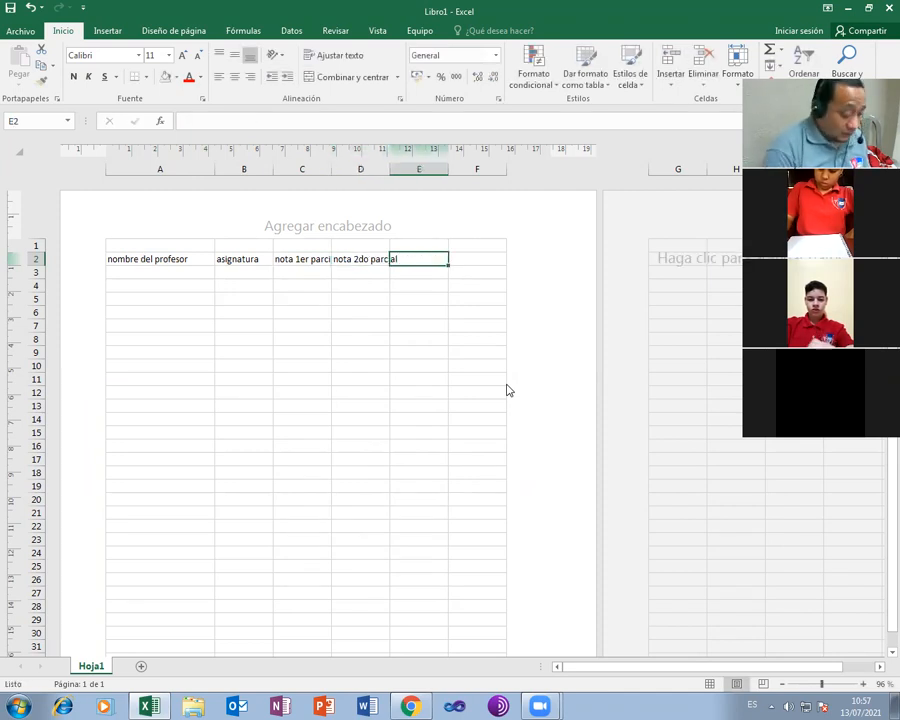
text(promedio)
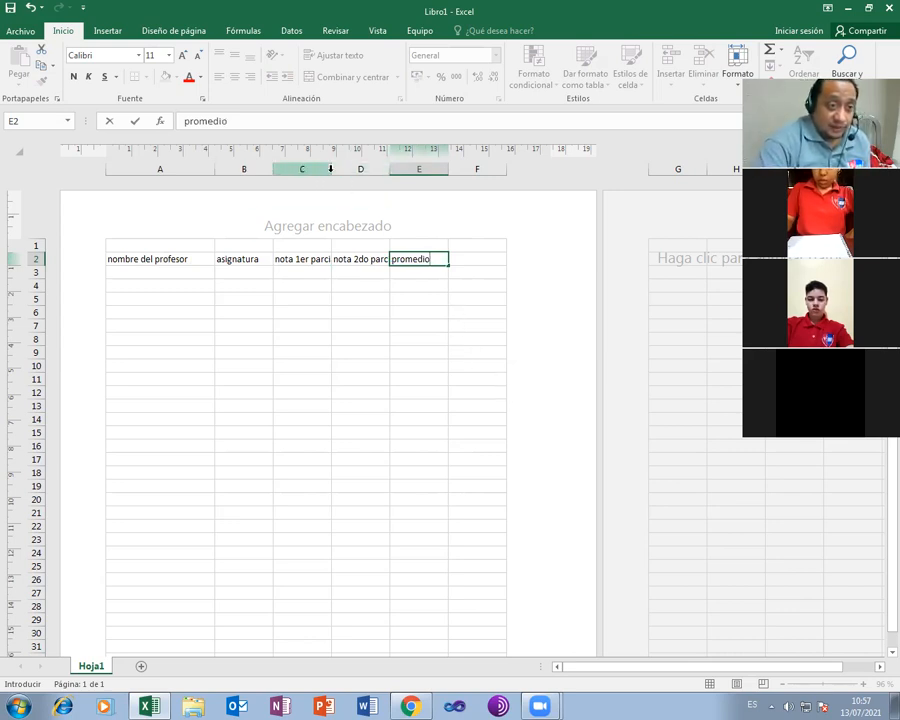
Widen columns C and D to fit the parcial headers, then insert a blank column at A
click(360, 311)
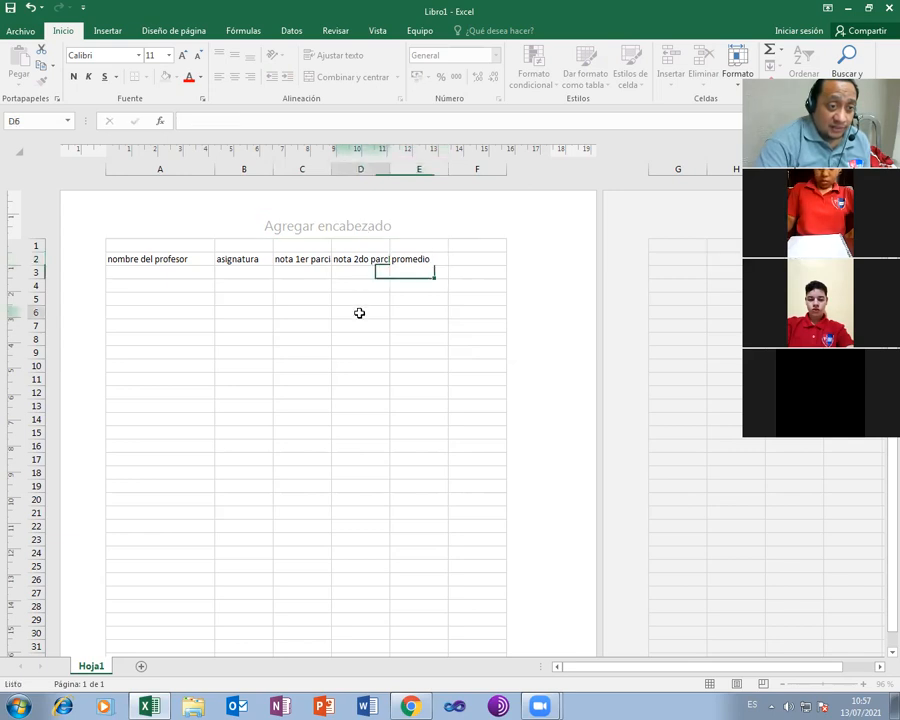
drag(331, 168, 362, 168)
drag(421, 169, 458, 187)
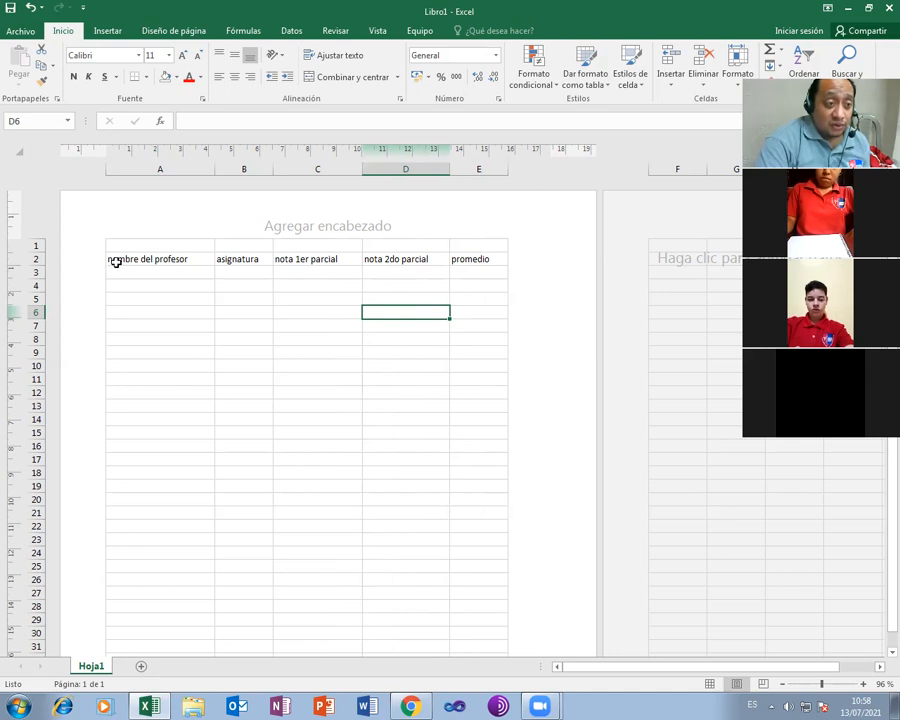
right_click(130, 169)
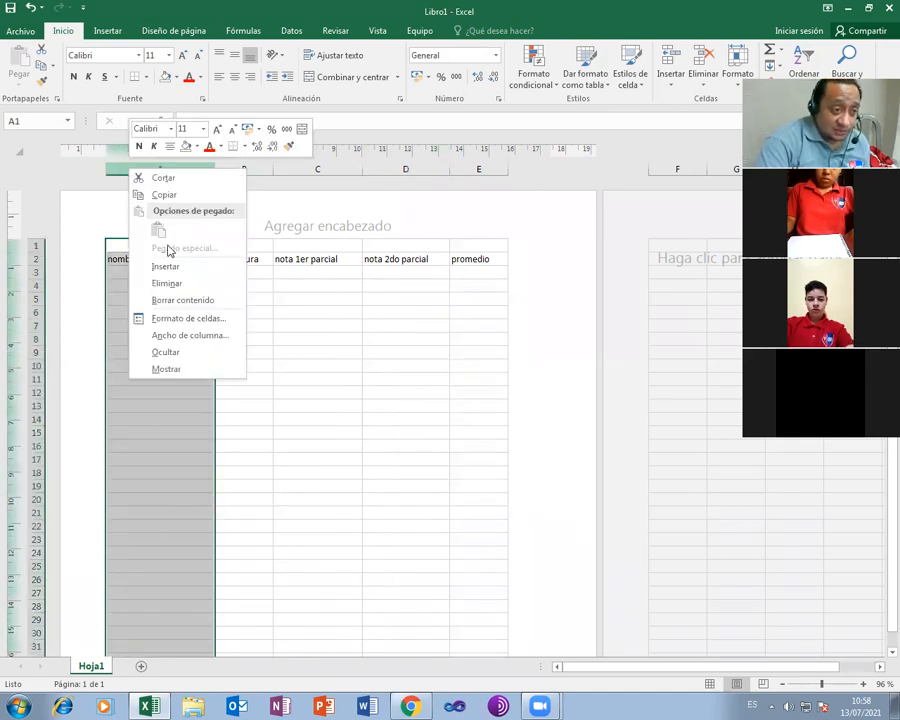
click(166, 266)
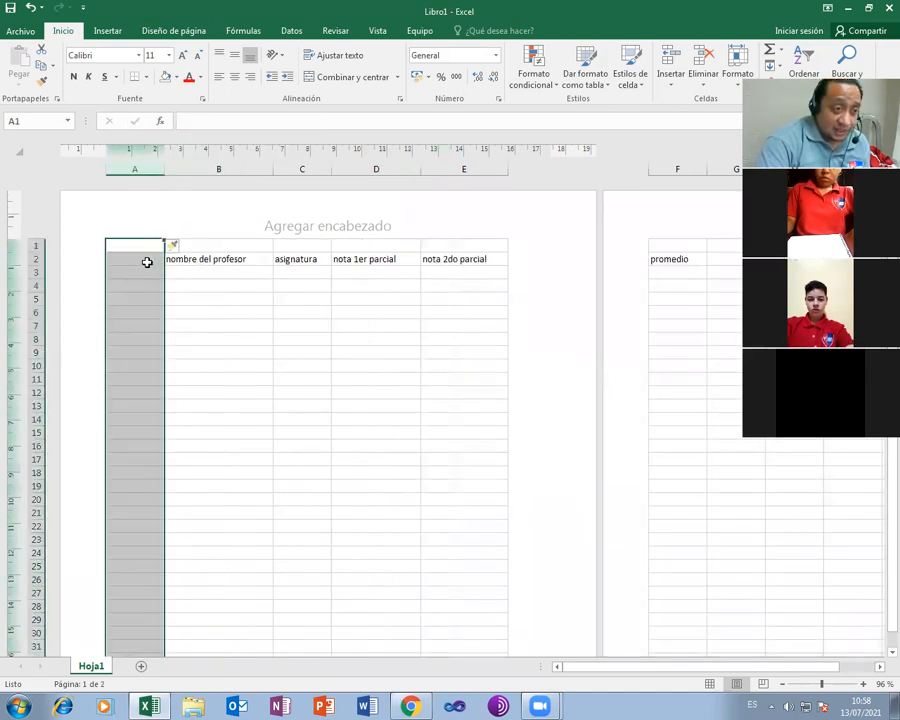
Add the 'nº' header in A2 and enter 1, 2, 3 in A3:A5
key(Down)
text(nº)
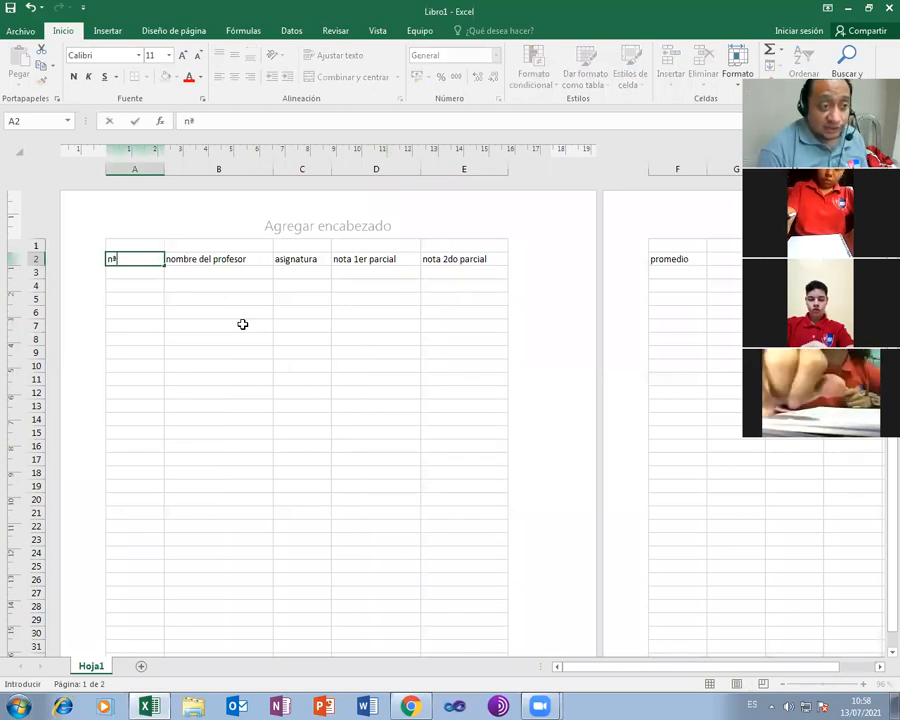
key(Return)
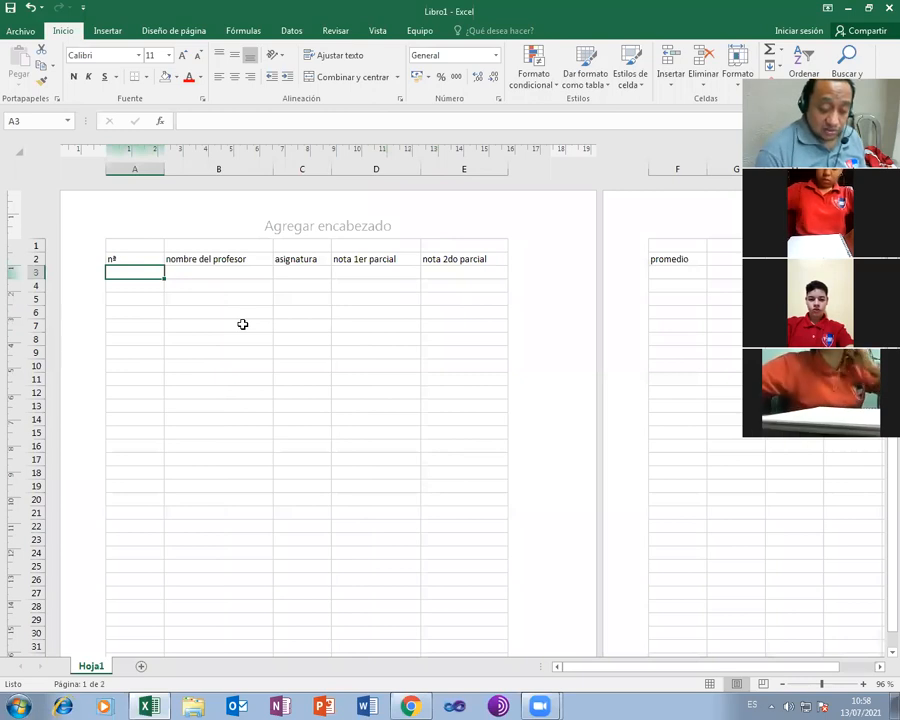
text(1)
key(Return)
text(2)
key(Return)
text(3)
key(Return)
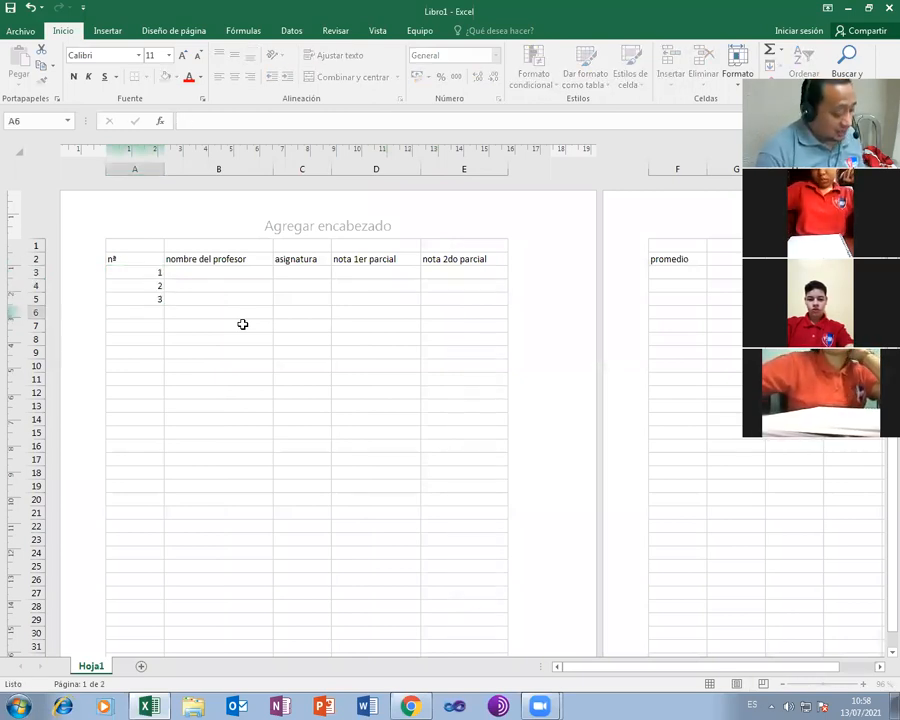
Extend the numbering down to 15 in A17 and narrow column A
key(Up)
key(shift+Up)
key(shift+Up)
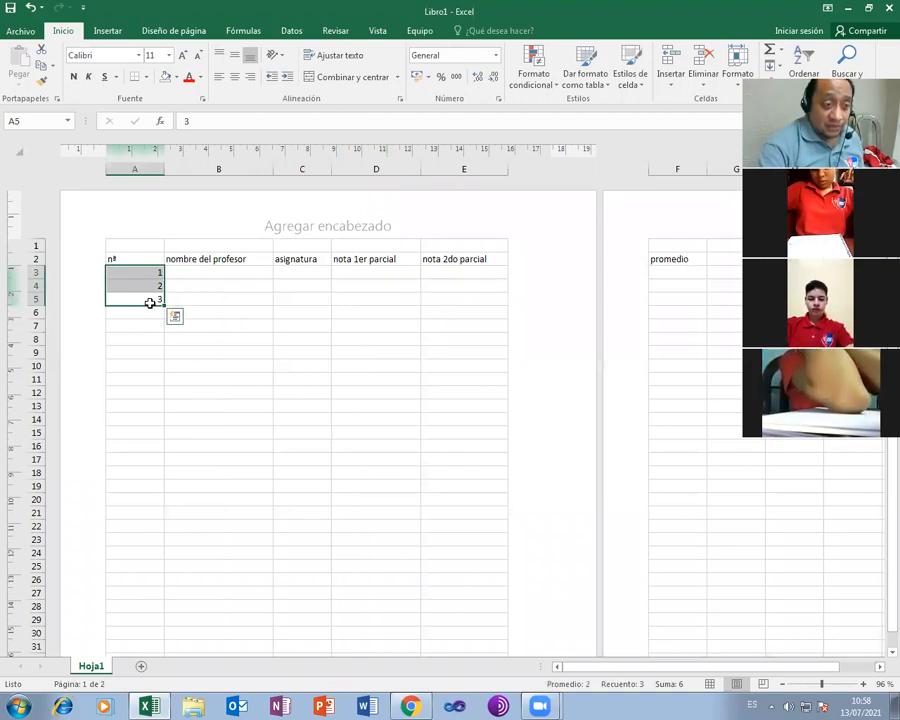
drag(164, 304, 168, 462)
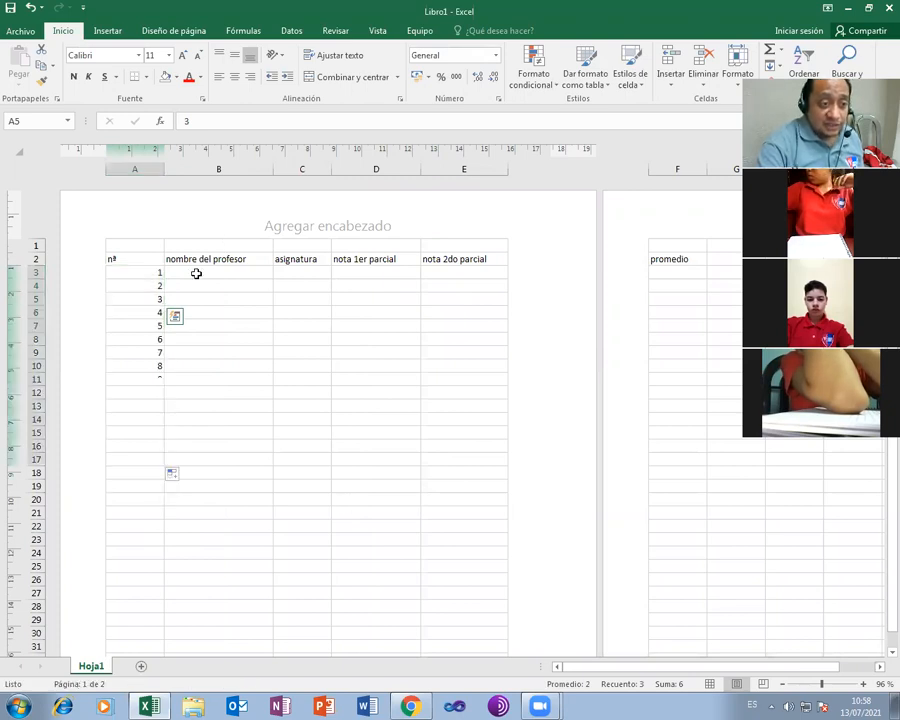
key(Right)
key(Up)
key(Up)
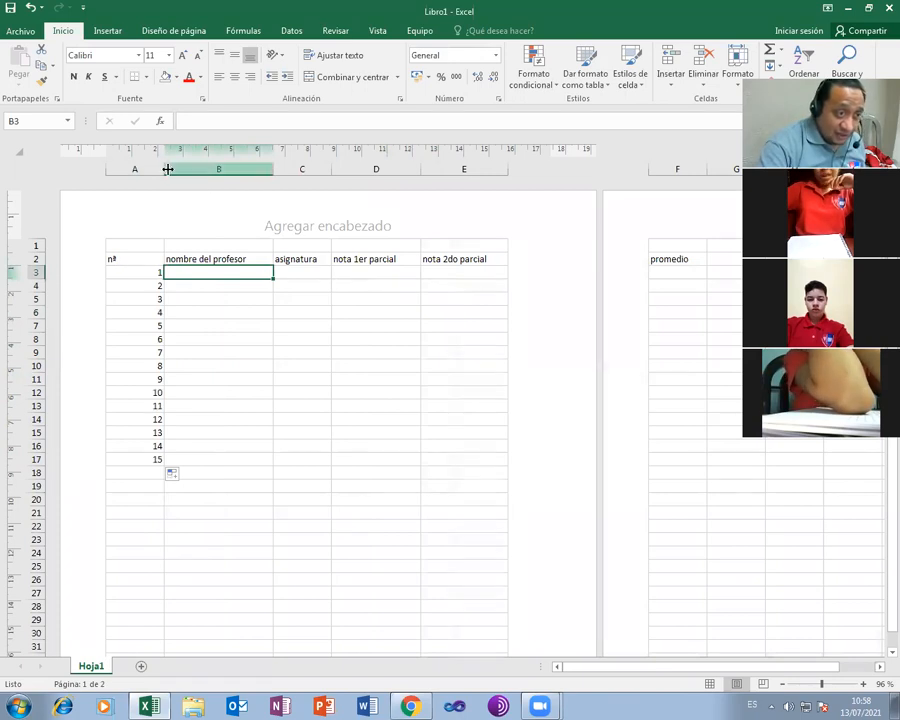
drag(163, 169, 122, 170)
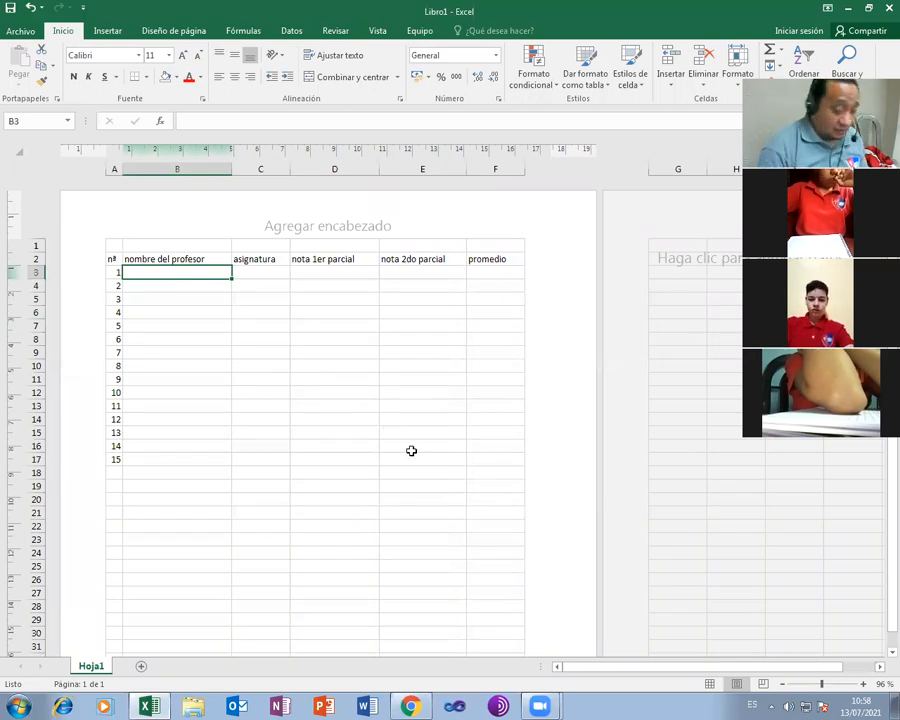
Fill row 3 with the first teacher's name, subject laboratorio, and grades 15 and 54
key(Tab)
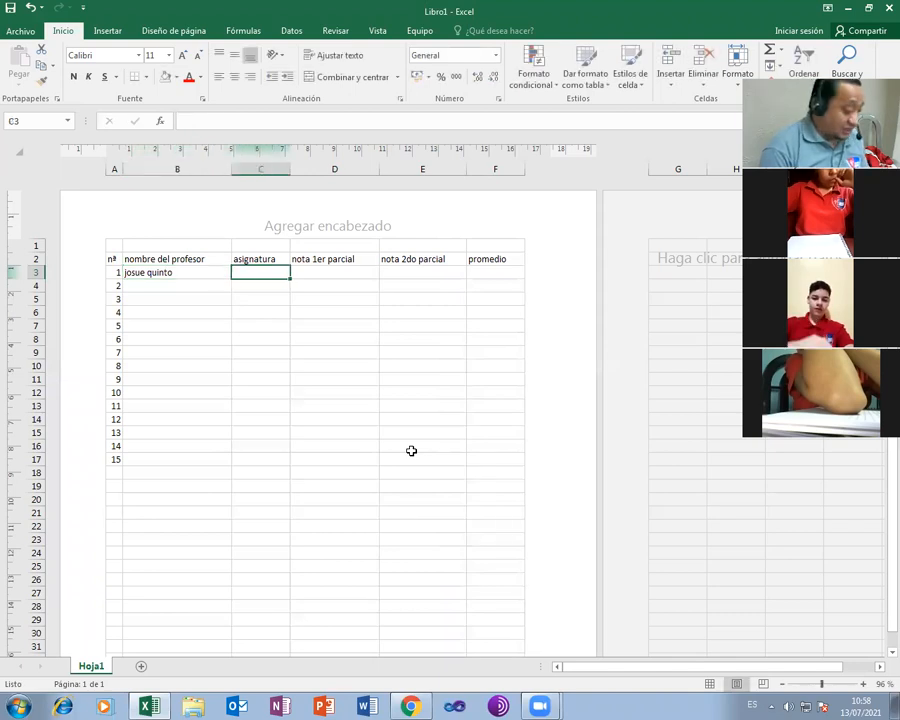
text(p)
key(BackSpace)
text(laboratorio)
key(Tab)
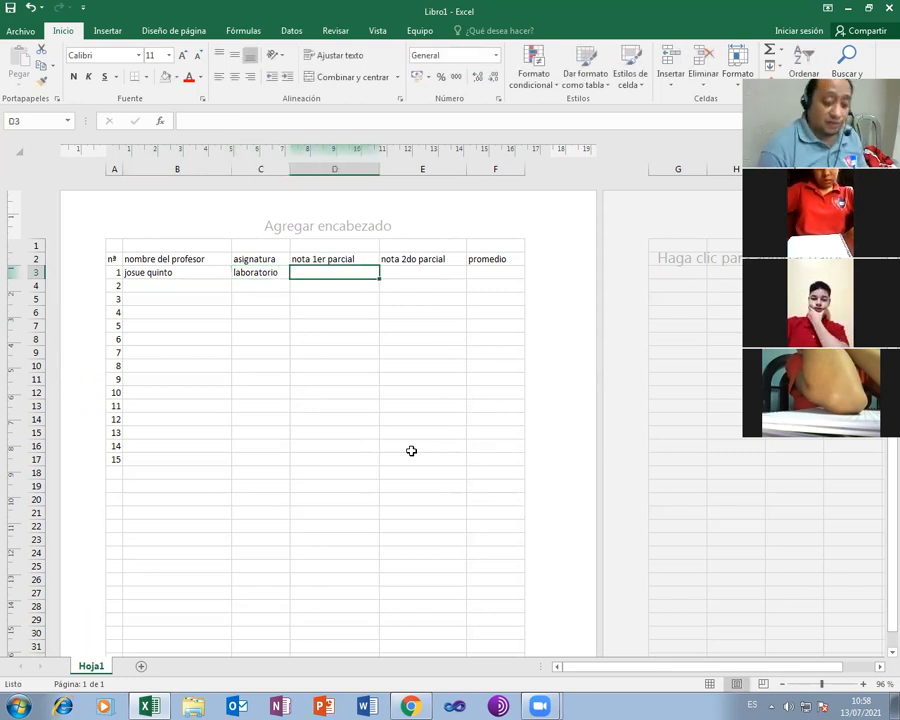
text(15)
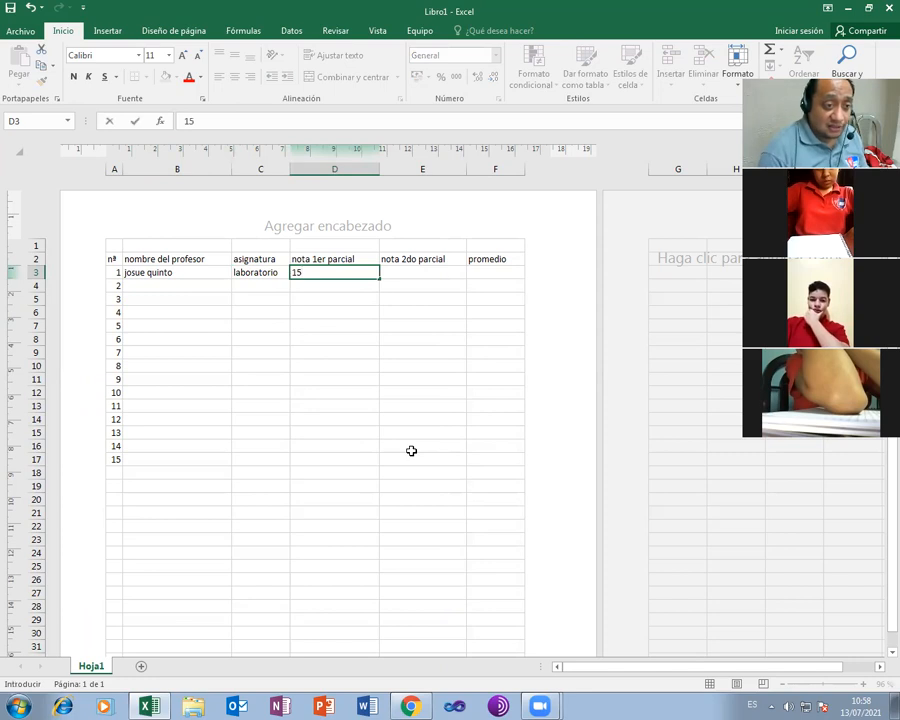
key(Tab)
text(54)
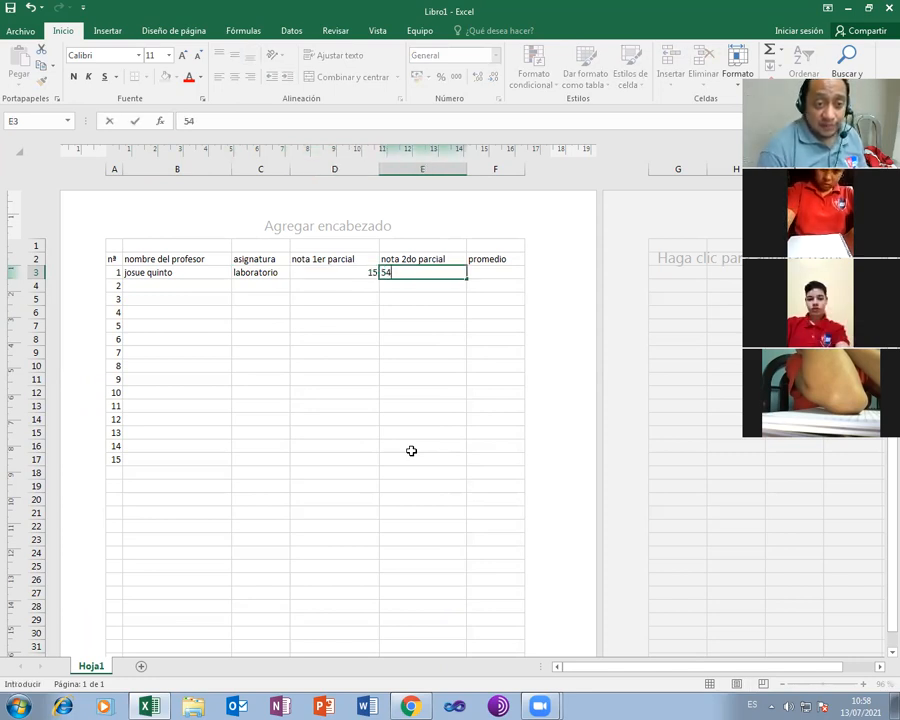
key(Tab)
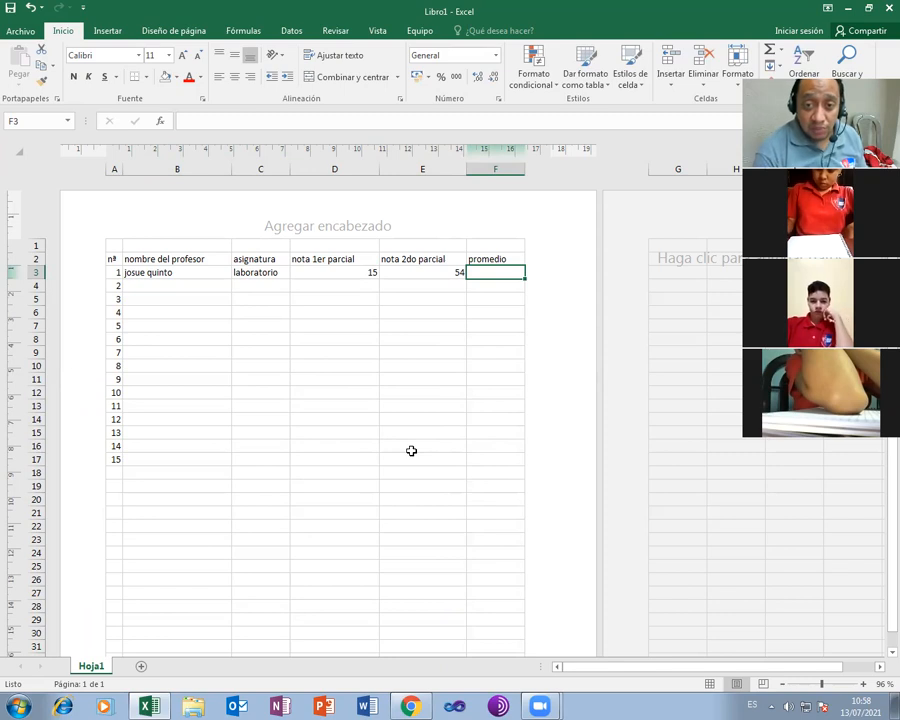
Fill row 4 with the second teacher's name, subject programacion, and grades 85 and 92
key(Left)
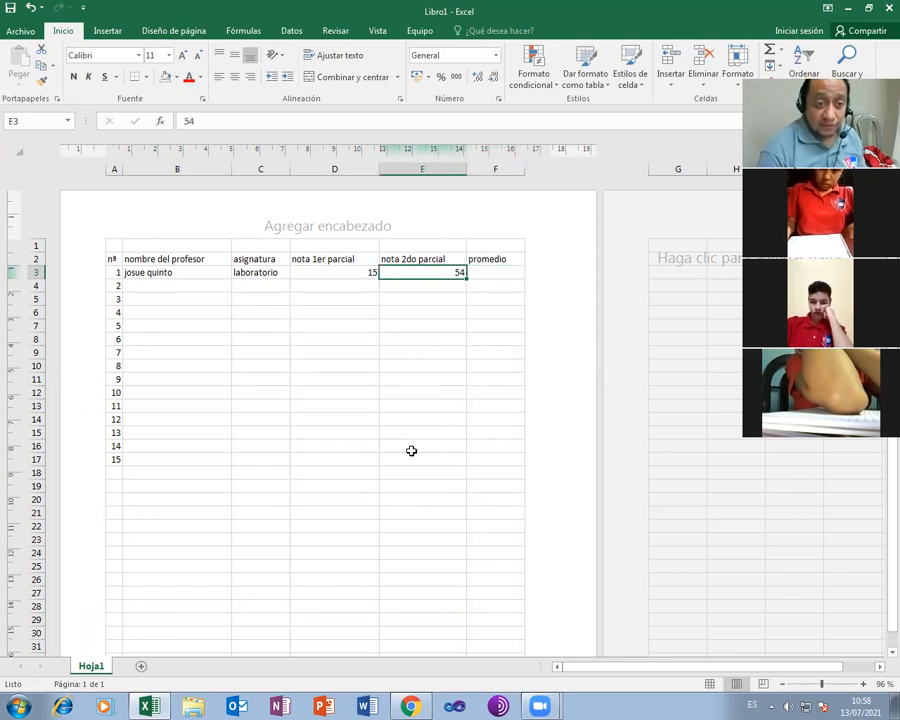
key(Left)
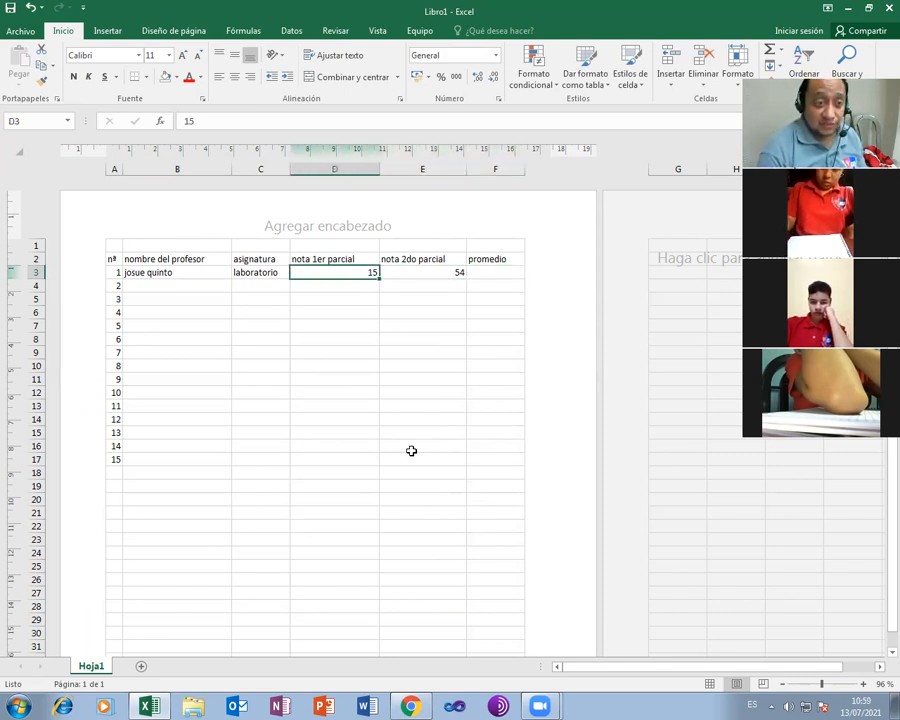
key(Left)
key(Left)
key(Left)
key(Down)
key(Right)
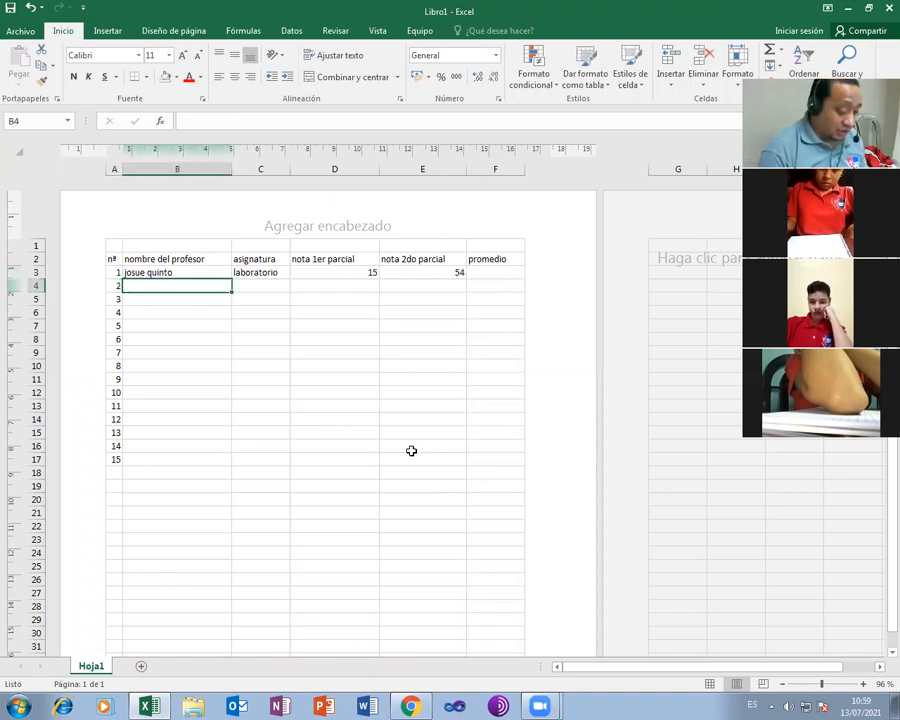
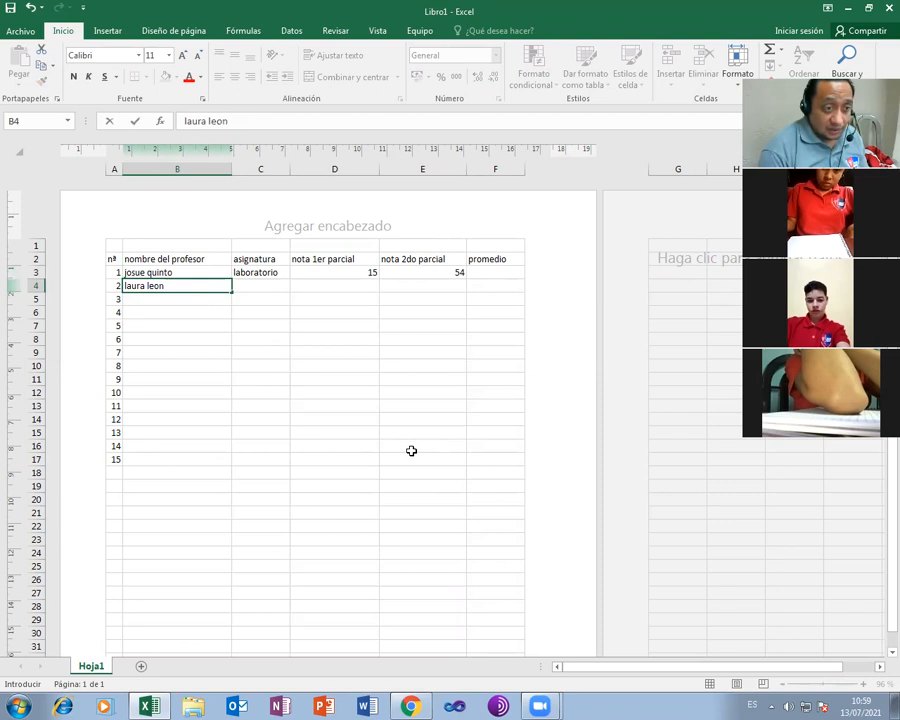
key(Tab)
text(programacio)
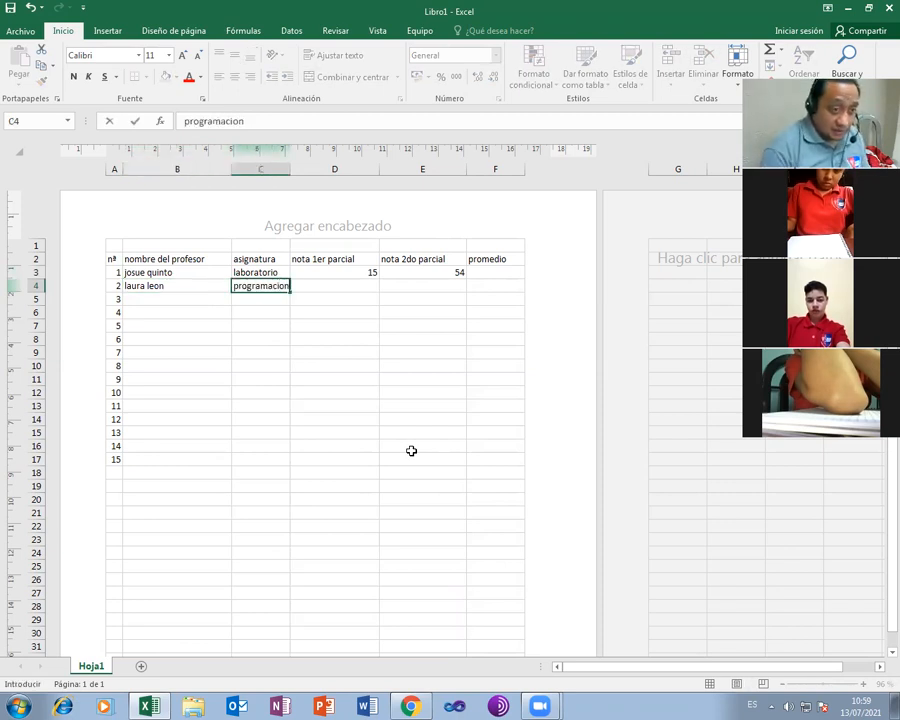
key(Tab)
text(85)
key(Tab)
text(9)
key(ctrl+Return)
key(Return)
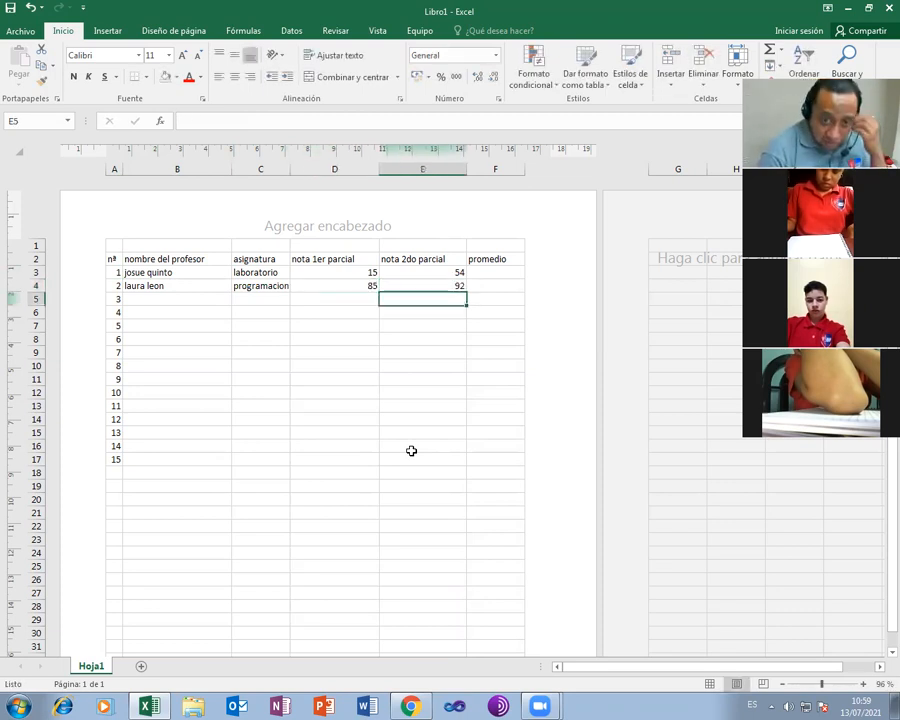